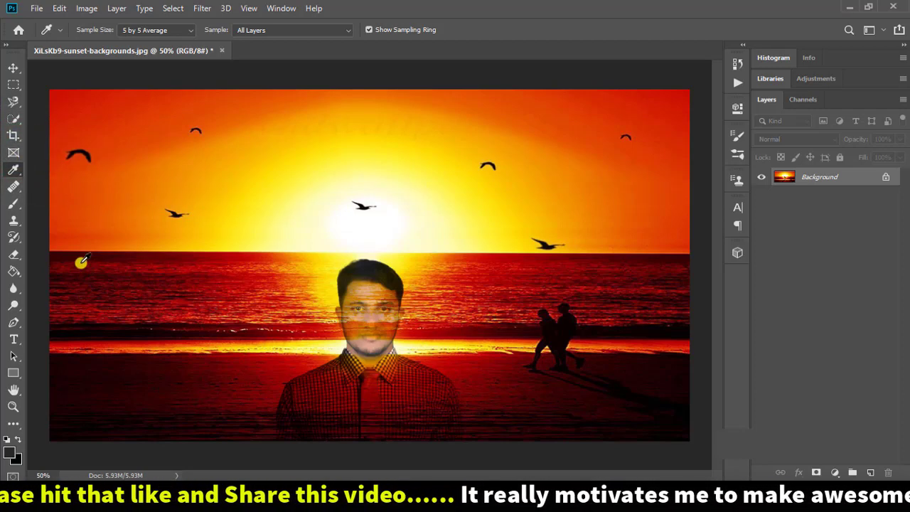
- Open the Eyedropper flyout listing the Color Sampler, Ruler, Note and Count tools
{"action": "right_click", "coordinate": [17, 176]}
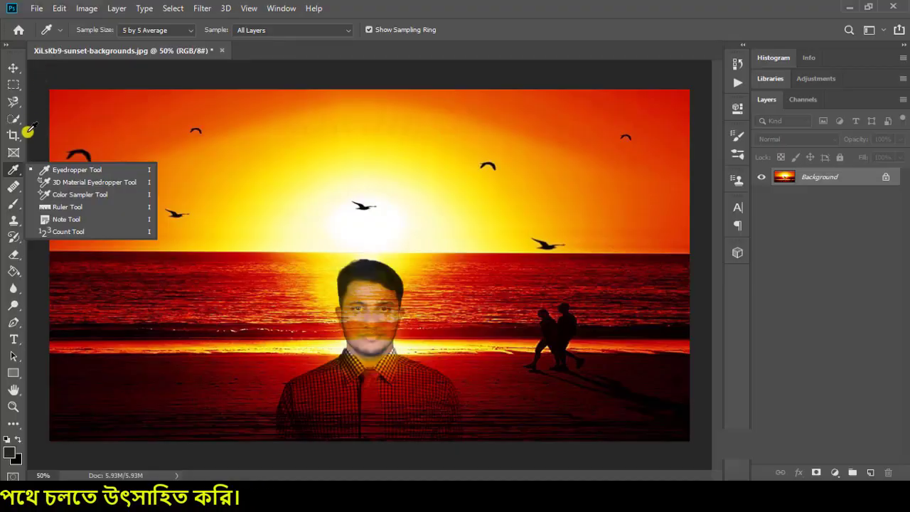
- Select the Frame Tool in the left toolbar
{"action": "left_click", "coordinate": [15, 152]}
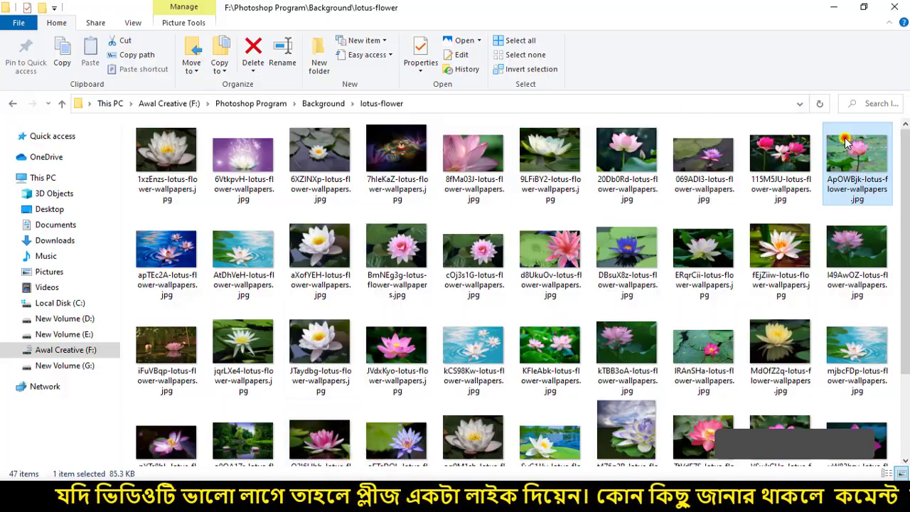
- Drop the pink lotus photo from File Explorer onto the sunset image and nudge it up-right
{"action": "left_click", "coordinate": [845, 138]}
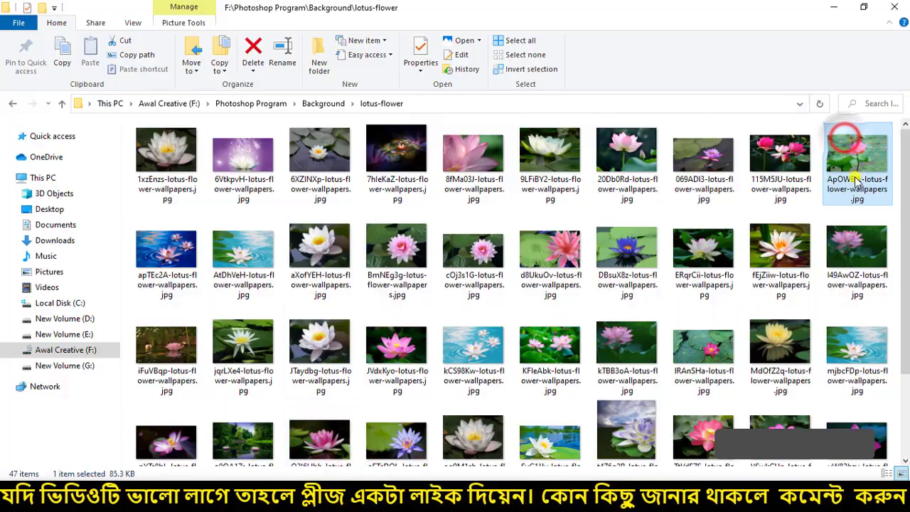
{"action": "left_click_drag", "start_coordinate": [856, 182], "coordinate": [132, 466]}
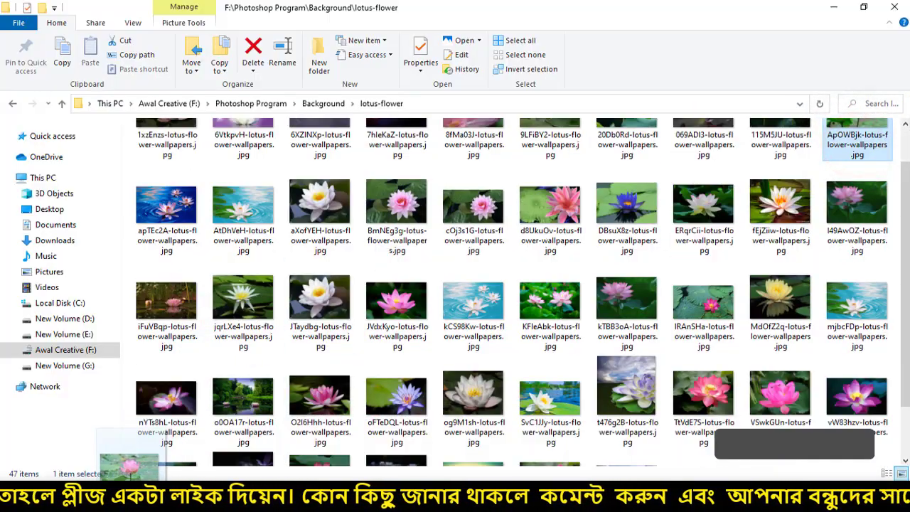
{"action": "left_click_drag", "start_coordinate": [131, 465], "coordinate": [419, 80]}
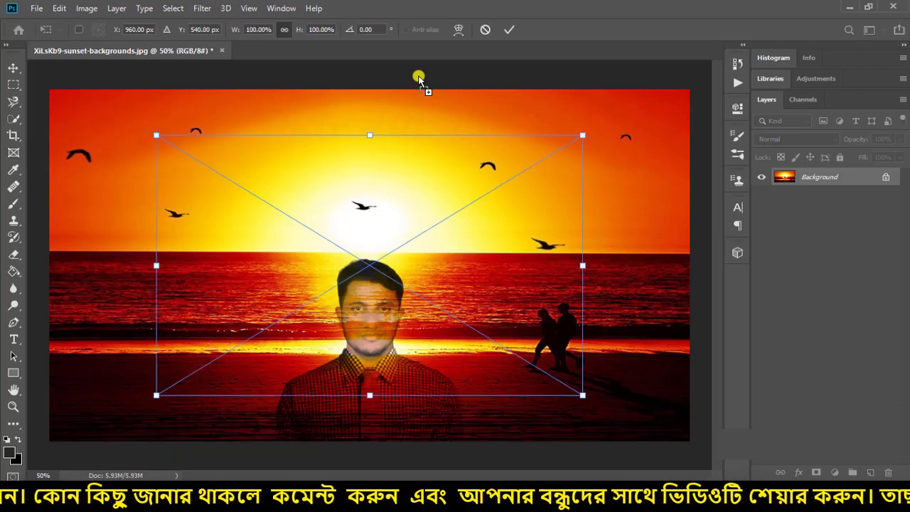
{"action": "mouse_move", "coordinate": [385, 170]}
{"action": "left_mouse_down"}
{"action": "mouse_move", "coordinate": [406, 152]}
{"action": "mouse_move", "coordinate": [414, 164]}
{"action": "left_mouse_up"}
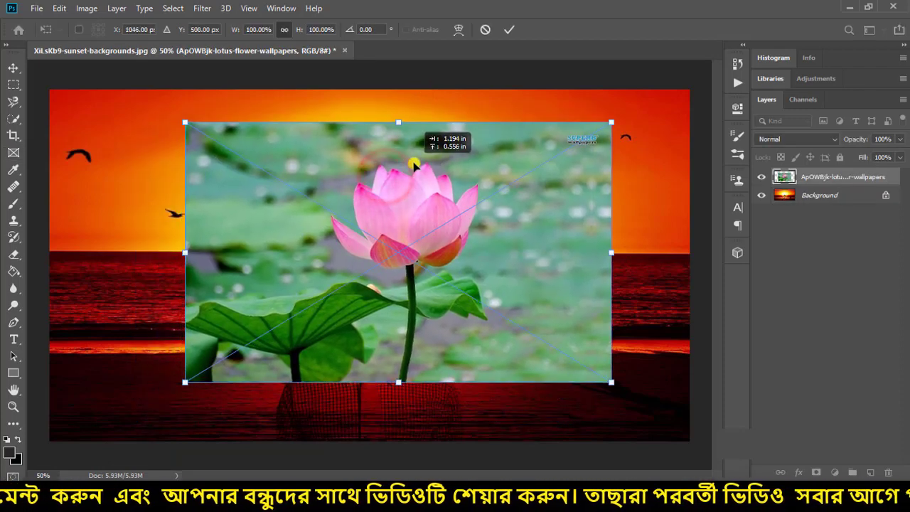
{"action": "left_click", "coordinate": [14, 152]}
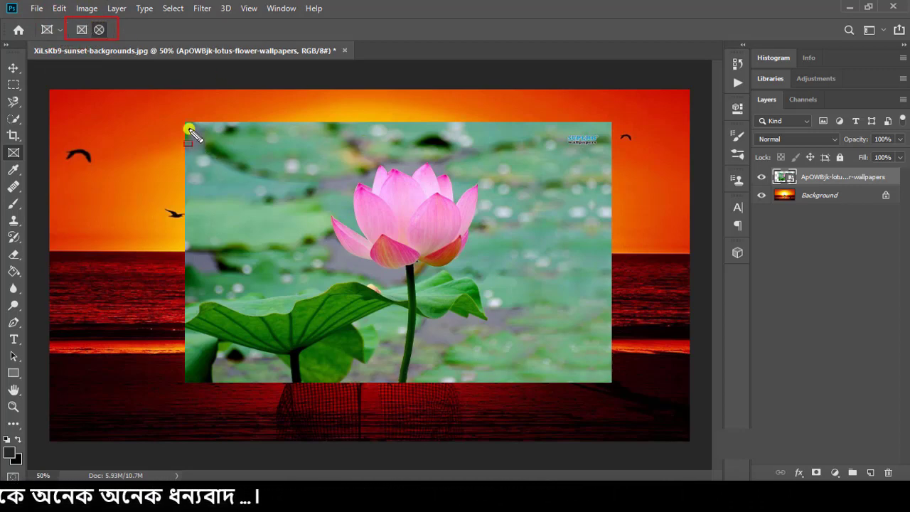
{"action": "left_click_drag", "start_coordinate": [186, 125], "coordinate": [614, 386]}
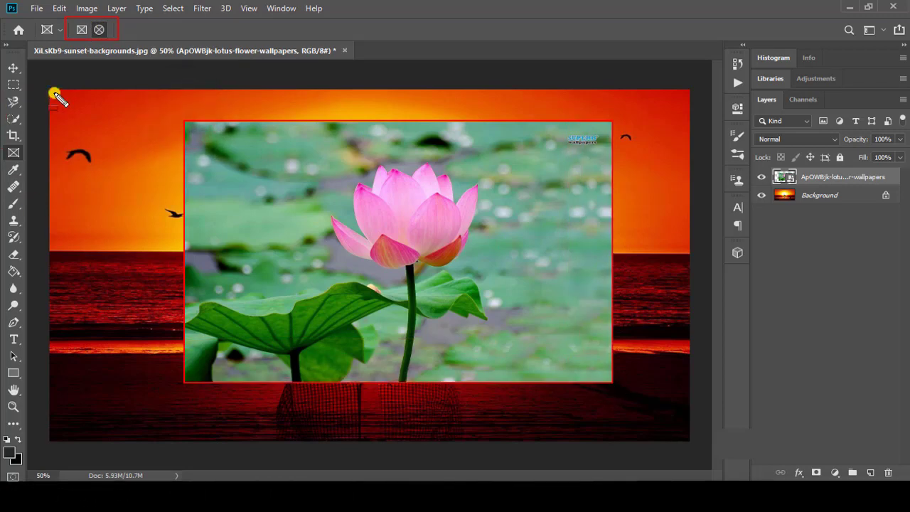
{"action": "left_click_drag", "start_coordinate": [49, 87], "coordinate": [92, 128]}
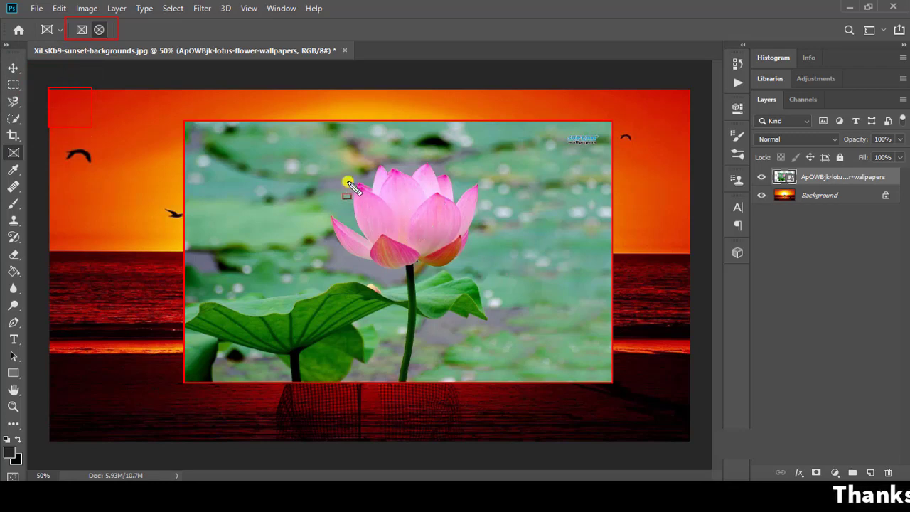
{"action": "mouse_move", "coordinate": [320, 157]}
{"action": "left_mouse_down"}
{"action": "mouse_move", "coordinate": [466, 249]}
{"action": "mouse_move", "coordinate": [486, 276]}
{"action": "left_mouse_up"}
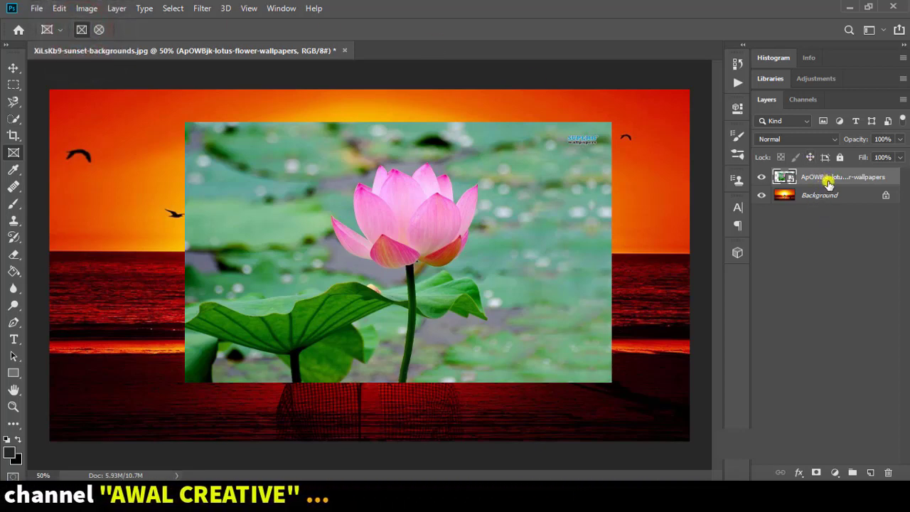
- Reselect the lotus layer and draw Frame 1, about 5.1 inches square, around the blossom
{"action": "left_click", "coordinate": [820, 201]}
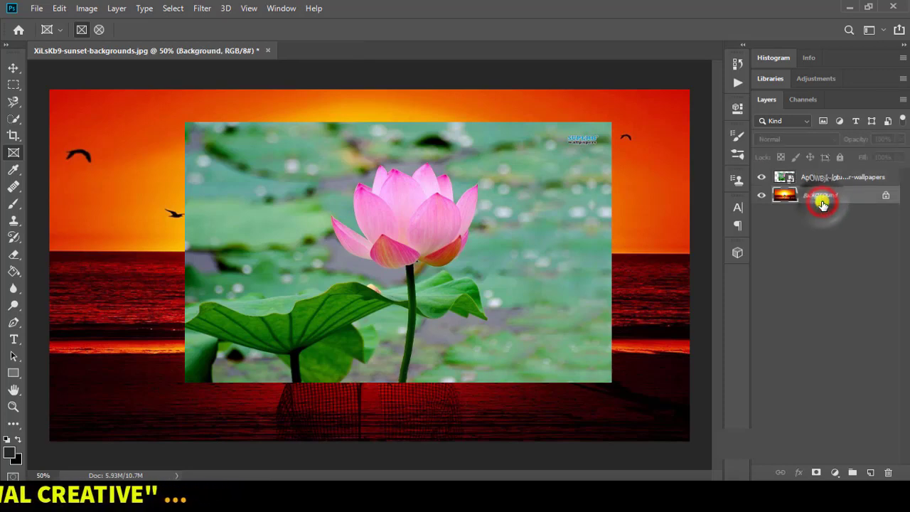
{"action": "left_click", "coordinate": [810, 182]}
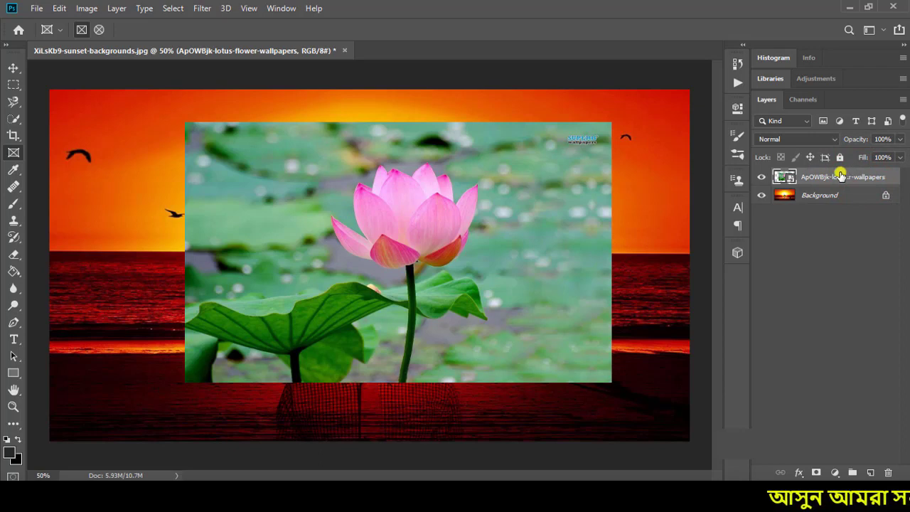
{"action": "left_click", "coordinate": [840, 176]}
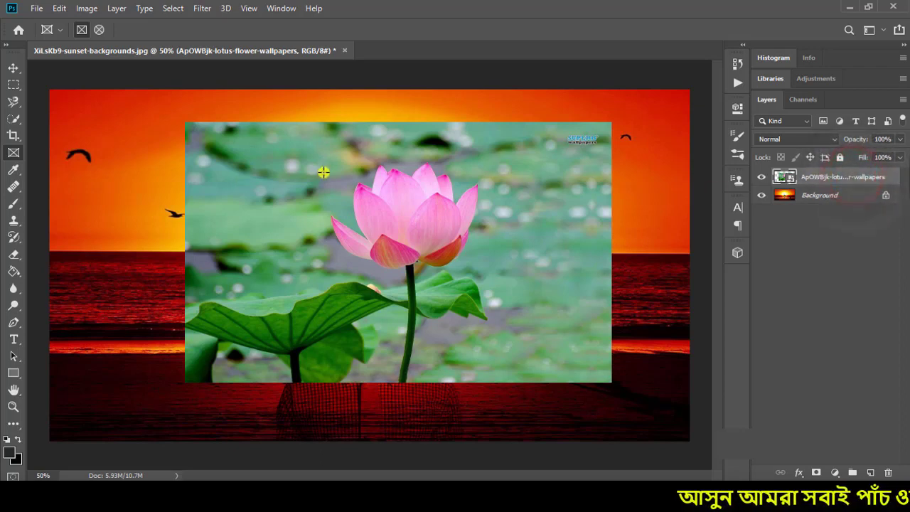
{"action": "mouse_move", "coordinate": [333, 160]}
{"action": "left_mouse_down"}
{"action": "mouse_move", "coordinate": [452, 290]}
{"action": "mouse_move", "coordinate": [433, 203]}
{"action": "mouse_move", "coordinate": [376, 126]}
{"action": "mouse_move", "coordinate": [216, 174]}
{"action": "mouse_move", "coordinate": [322, 238]}
{"action": "mouse_move", "coordinate": [469, 258]}
{"action": "mouse_move", "coordinate": [473, 273]}
{"action": "left_mouse_up"}
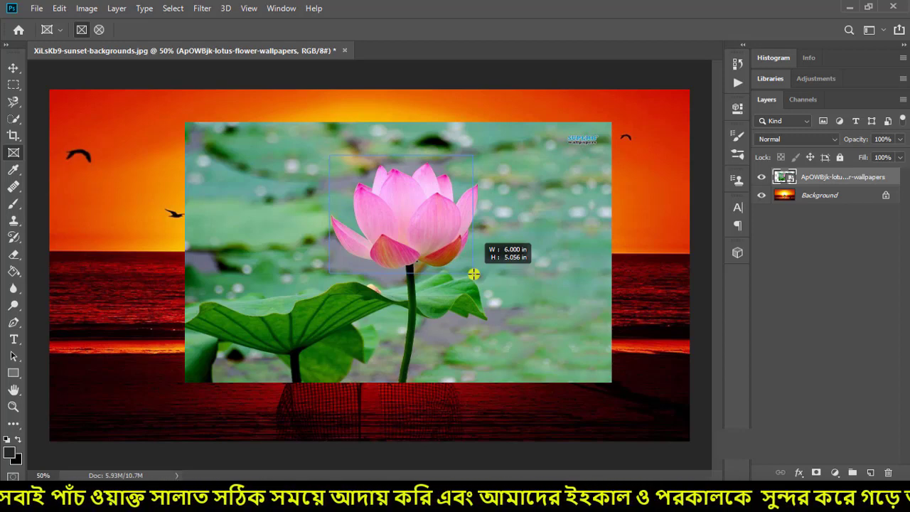
{"action": "left_click_drag", "start_coordinate": [473, 274], "coordinate": [474, 274]}
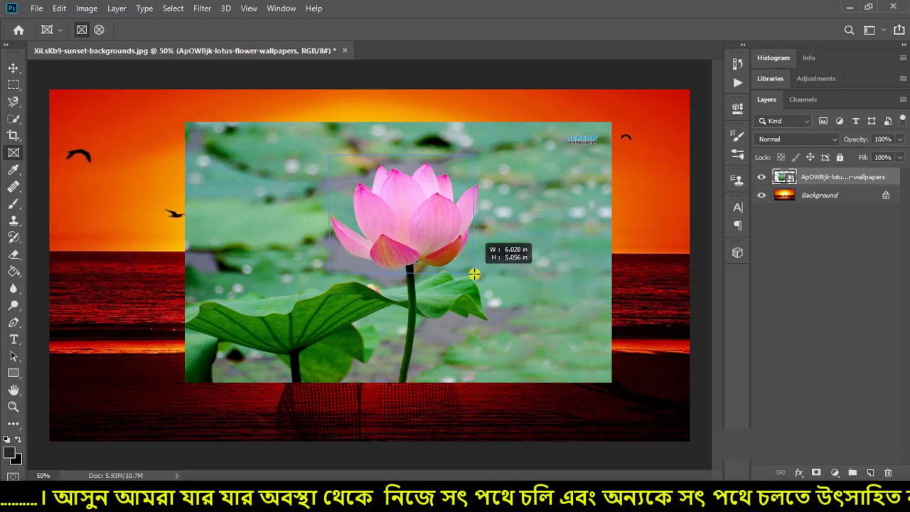
{"action": "left_click_drag", "start_coordinate": [474, 273], "coordinate": [477, 276]}
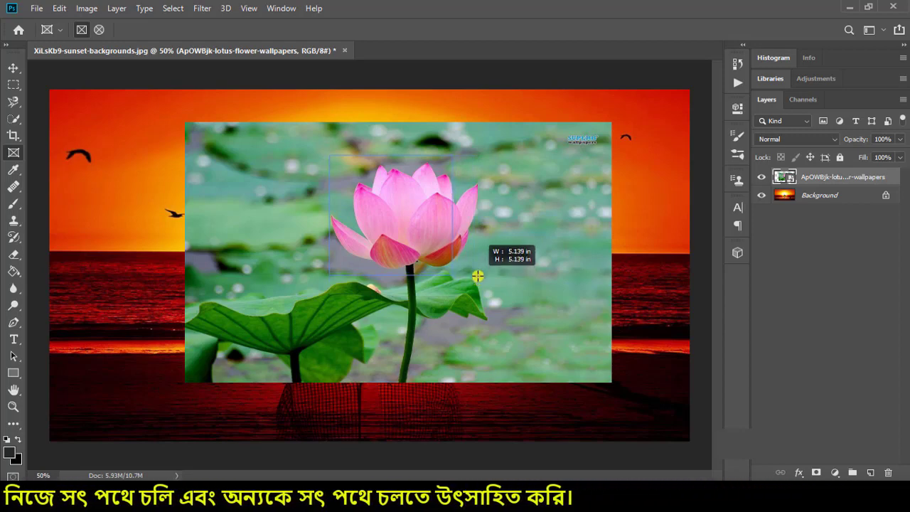
{"action": "left_click_drag", "start_coordinate": [477, 276], "coordinate": [479, 273]}
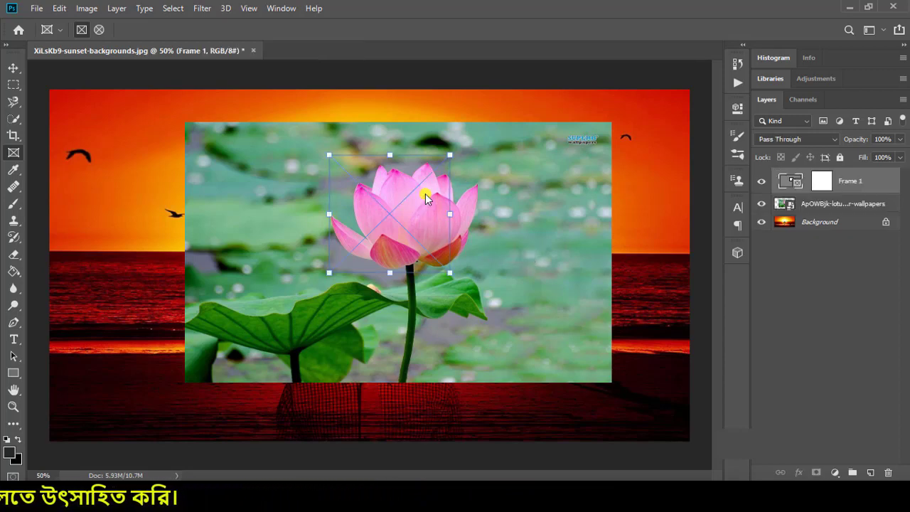
- Nudge Frame 1 right and drag the lotus layer into Frame 1 in the Layers panel
{"action": "mouse_move", "coordinate": [441, 203]}
{"action": "left_mouse_down"}
{"action": "mouse_move", "coordinate": [474, 204]}
{"action": "mouse_move", "coordinate": [310, 183]}
{"action": "mouse_move", "coordinate": [455, 202]}
{"action": "mouse_move", "coordinate": [439, 204]}
{"action": "left_mouse_up"}
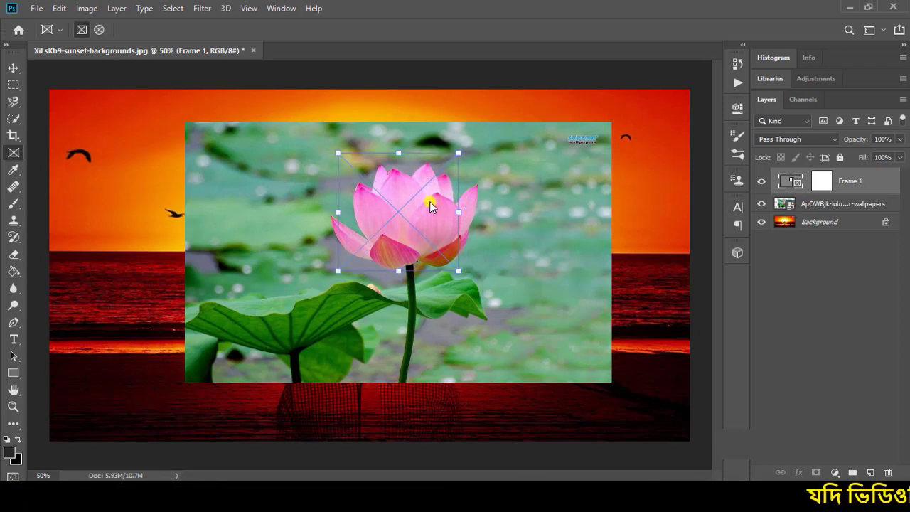
{"action": "left_click", "coordinate": [816, 204]}
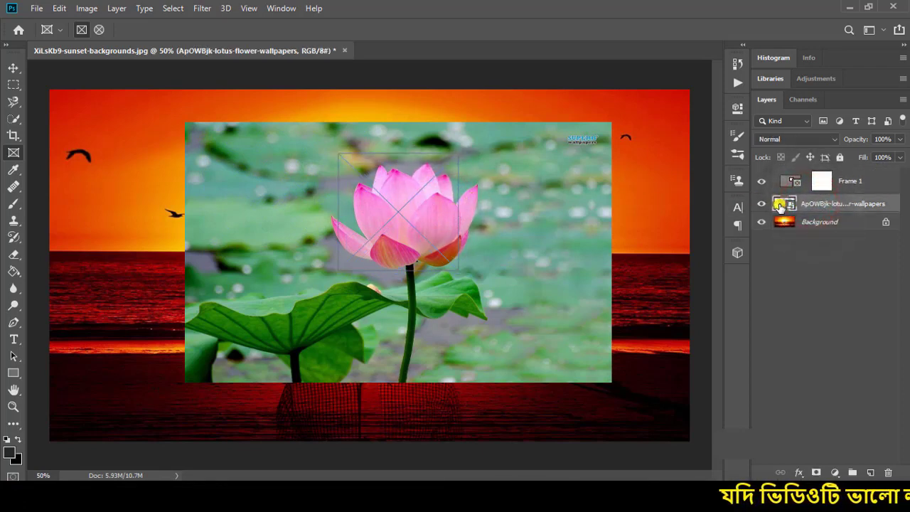
{"action": "left_click_drag", "start_coordinate": [816, 204], "coordinate": [809, 203]}
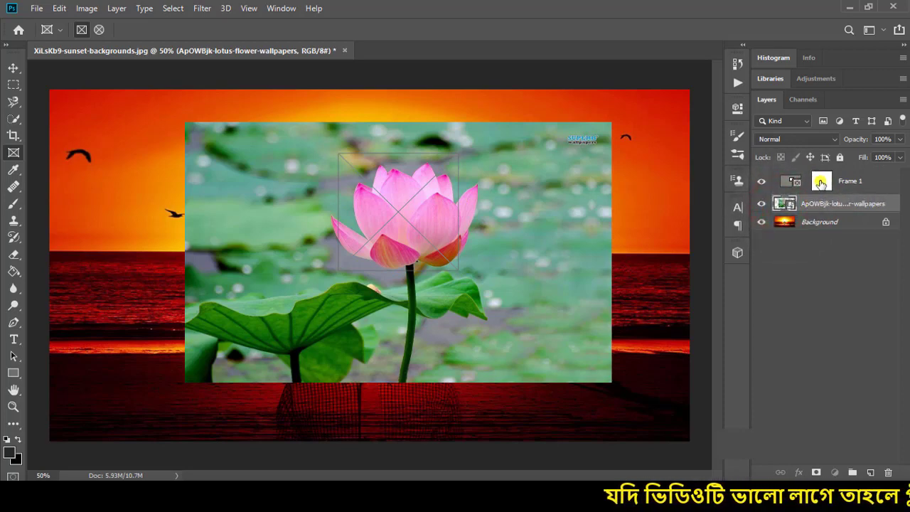
{"action": "left_click", "coordinate": [820, 184]}
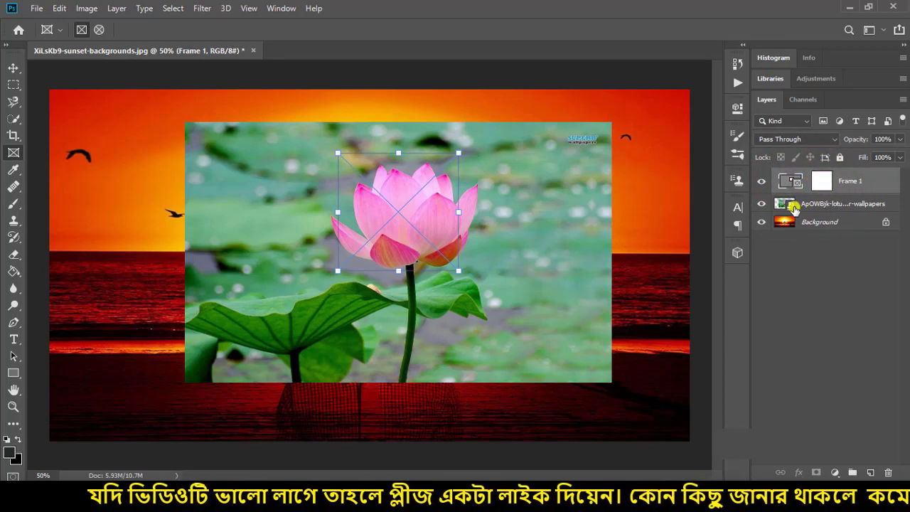
{"action": "left_click_drag", "start_coordinate": [812, 204], "coordinate": [824, 183]}
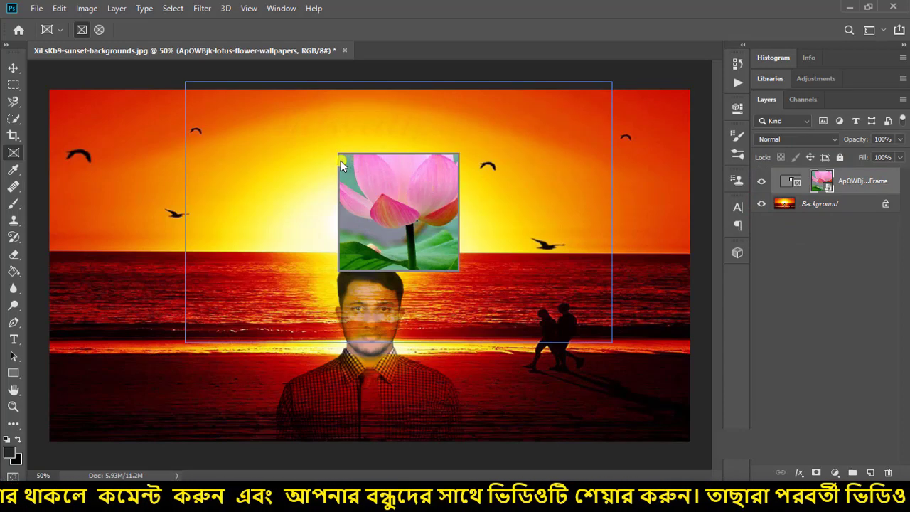
- Select the lotus content inside Frame 1, reposition it and shrink it to centre the blossom
{"action": "left_click", "coordinate": [821, 183]}
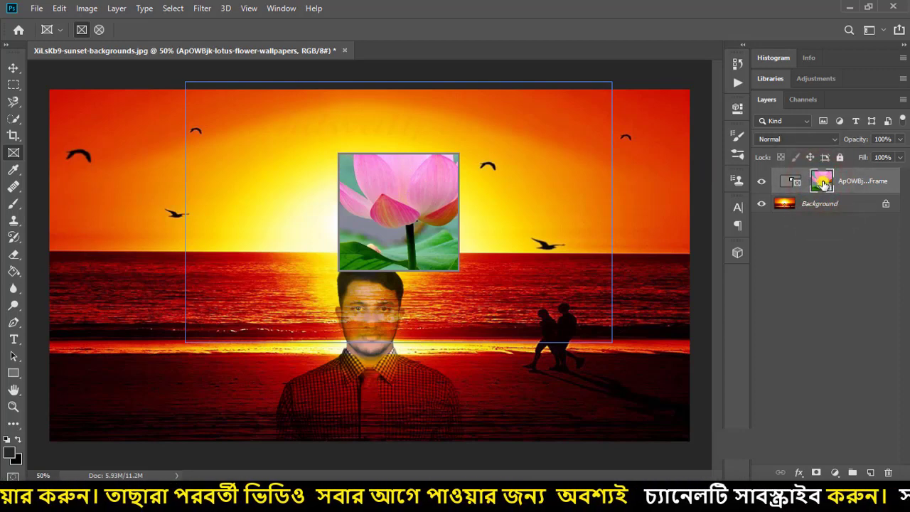
{"action": "left_click", "coordinate": [820, 181]}
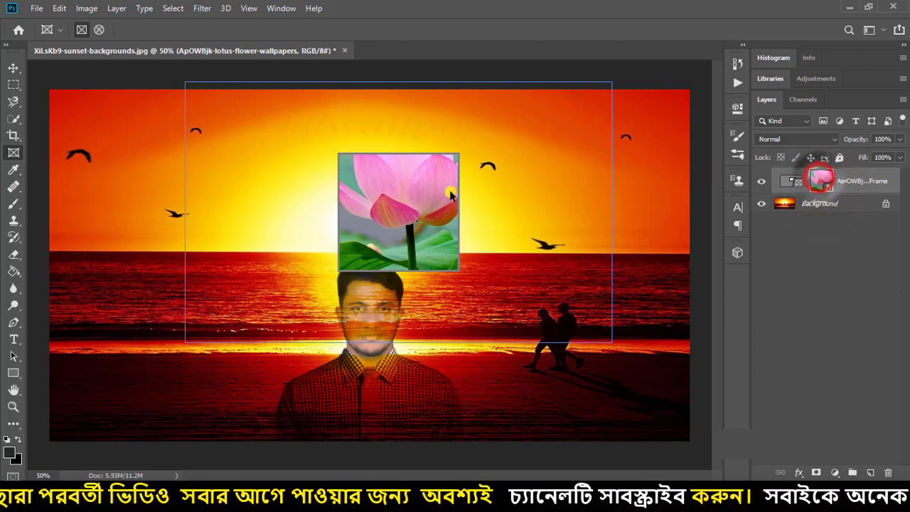
{"action": "left_click", "coordinate": [19, 68]}
{"action": "mouse_move", "coordinate": [402, 175]}
{"action": "left_mouse_down"}
{"action": "mouse_move", "coordinate": [410, 192]}
{"action": "mouse_move", "coordinate": [381, 208]}
{"action": "left_mouse_up"}
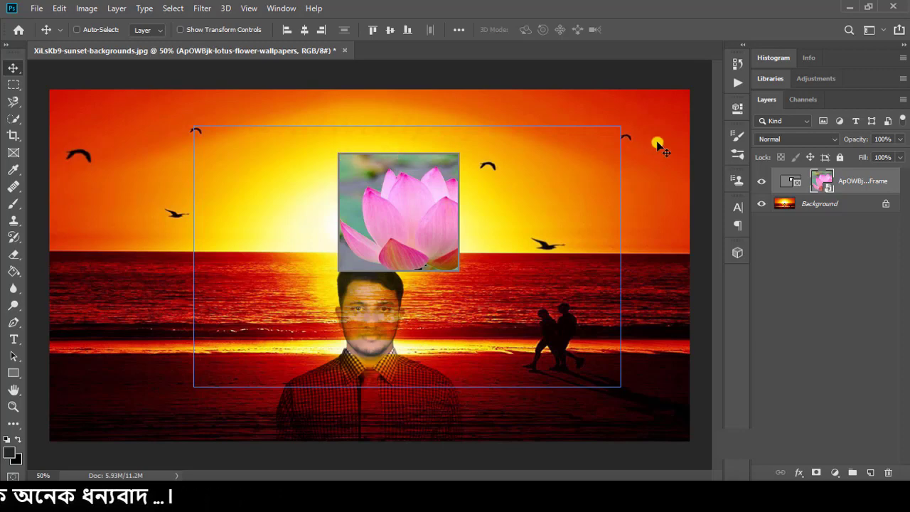
{"action": "left_click", "coordinate": [200, 31]}
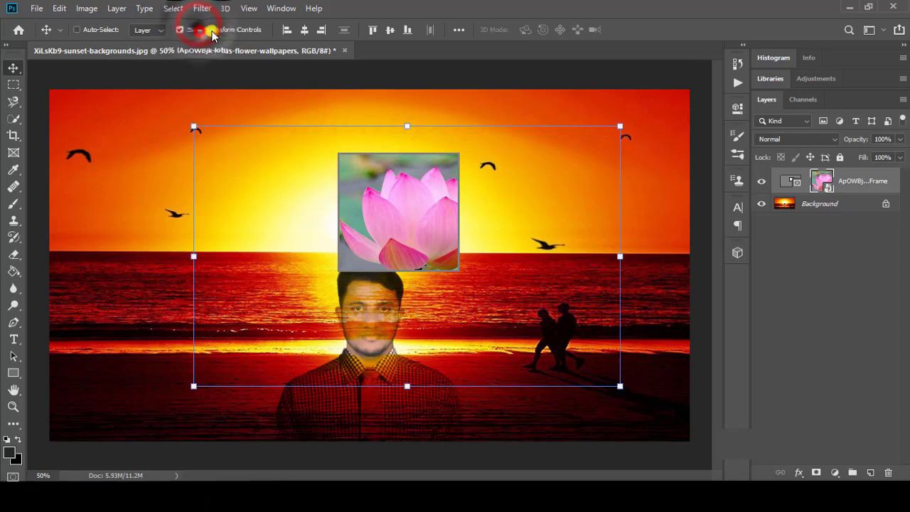
{"action": "left_click_drag", "start_coordinate": [620, 387], "coordinate": [451, 275]}
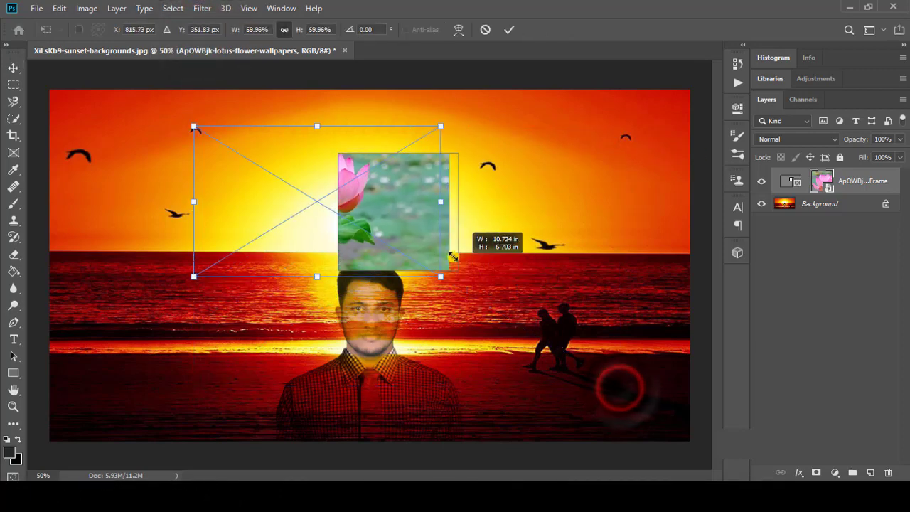
{"action": "mouse_move", "coordinate": [380, 209]}
{"action": "left_mouse_down"}
{"action": "mouse_move", "coordinate": [446, 241]}
{"action": "mouse_move", "coordinate": [447, 250]}
{"action": "left_mouse_up"}
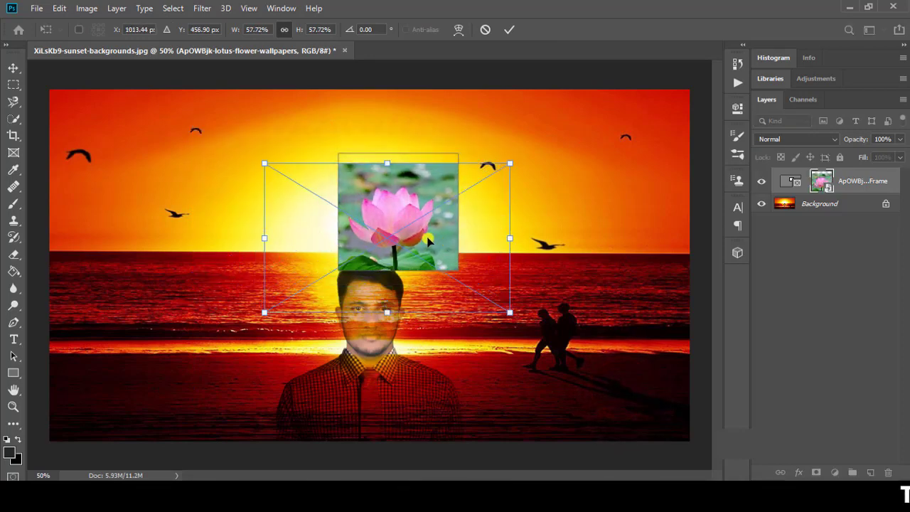
- Enlarge the framed lotus from its top-left corner to 74.49% and commit the transform
{"action": "left_click_drag", "start_coordinate": [262, 163], "coordinate": [235, 142]}
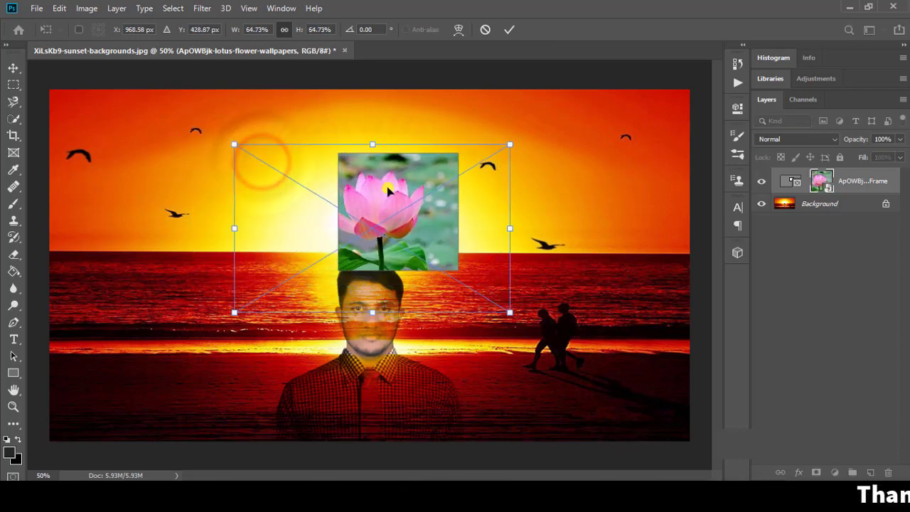
{"action": "left_click_drag", "start_coordinate": [384, 189], "coordinate": [398, 194]}
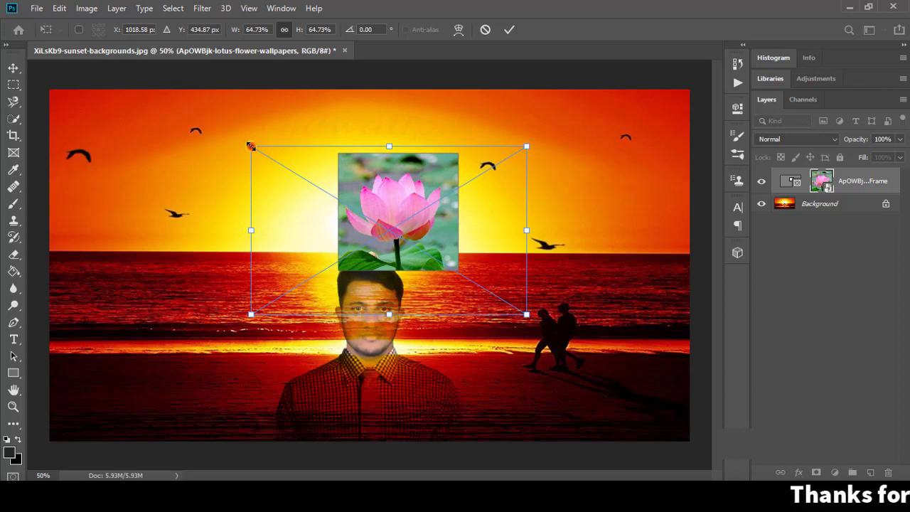
{"action": "left_click_drag", "start_coordinate": [248, 146], "coordinate": [218, 127]}
{"action": "left_click_drag", "start_coordinate": [375, 169], "coordinate": [397, 190]}
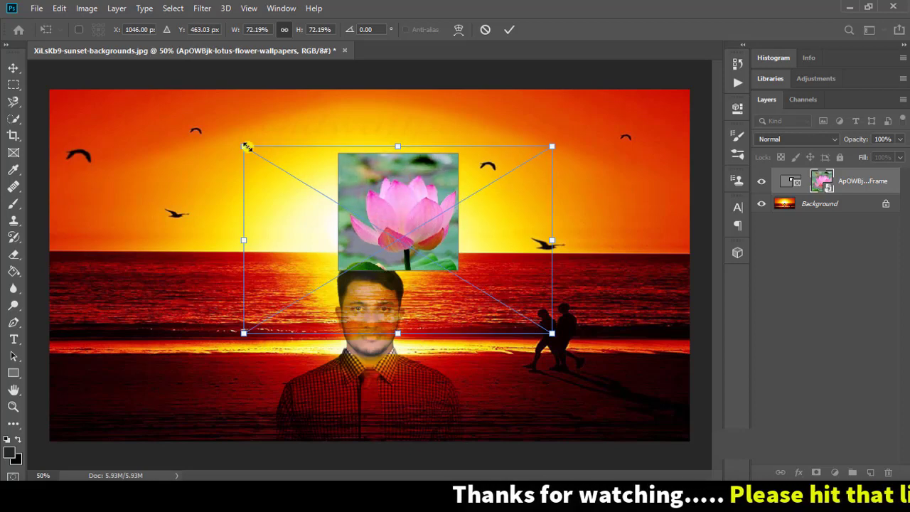
{"action": "left_click_drag", "start_coordinate": [244, 141], "coordinate": [239, 145]}
{"action": "left_click_drag", "start_coordinate": [424, 193], "coordinate": [424, 205]}
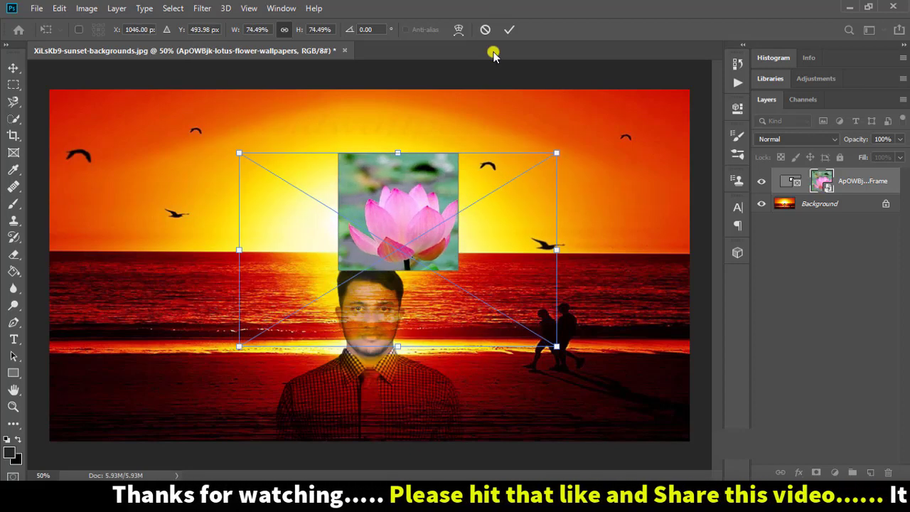
{"action": "left_click_drag", "start_coordinate": [426, 219], "coordinate": [421, 204]}
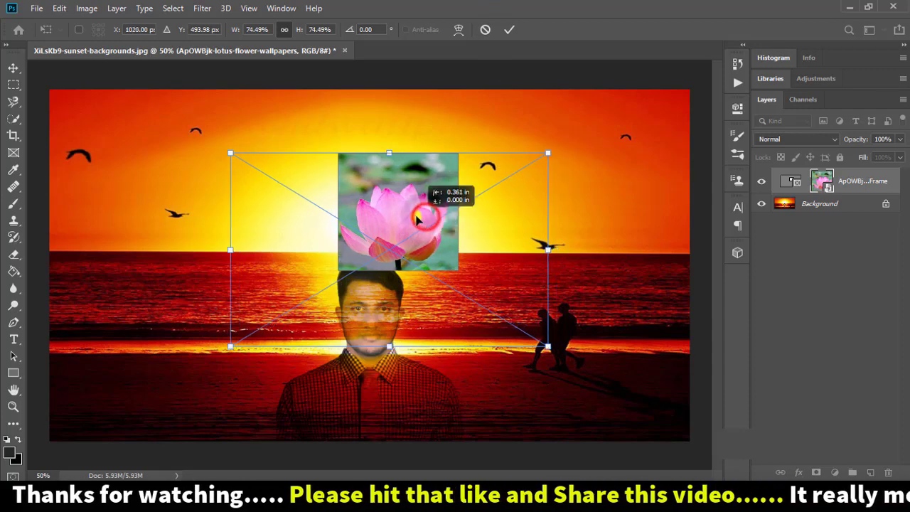
{"action": "left_click", "coordinate": [511, 30]}
- Move the framed lotus into the sunset image's bottom-left corner
{"action": "left_click", "coordinate": [817, 238]}
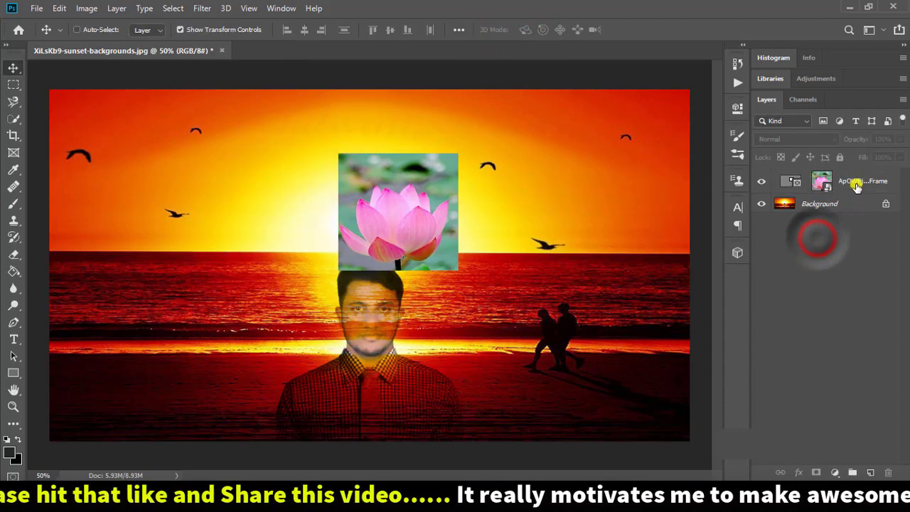
{"action": "left_click_drag", "start_coordinate": [406, 204], "coordinate": [270, 266]}
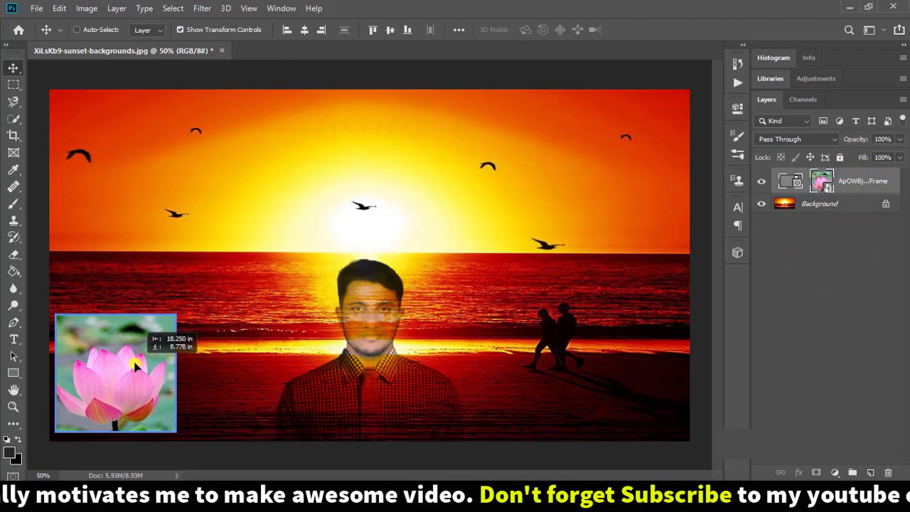
{"action": "left_click_drag", "start_coordinate": [270, 267], "coordinate": [138, 365]}
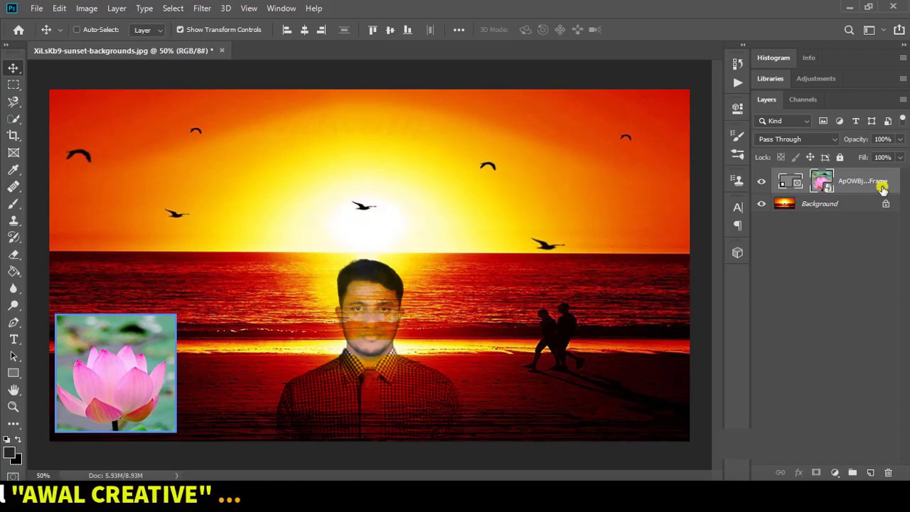
{"action": "left_click_drag", "start_coordinate": [863, 191], "coordinate": [866, 186]}
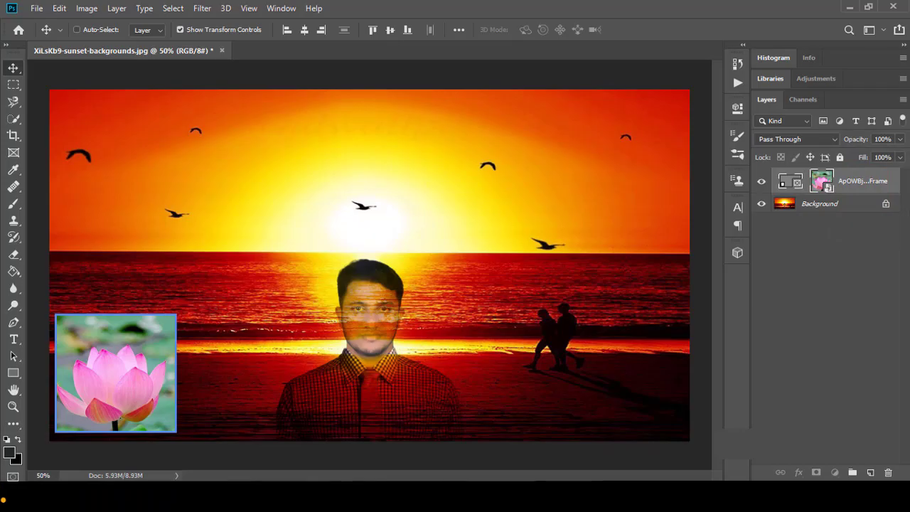
{"action": "left_click", "coordinate": [849, 7]}
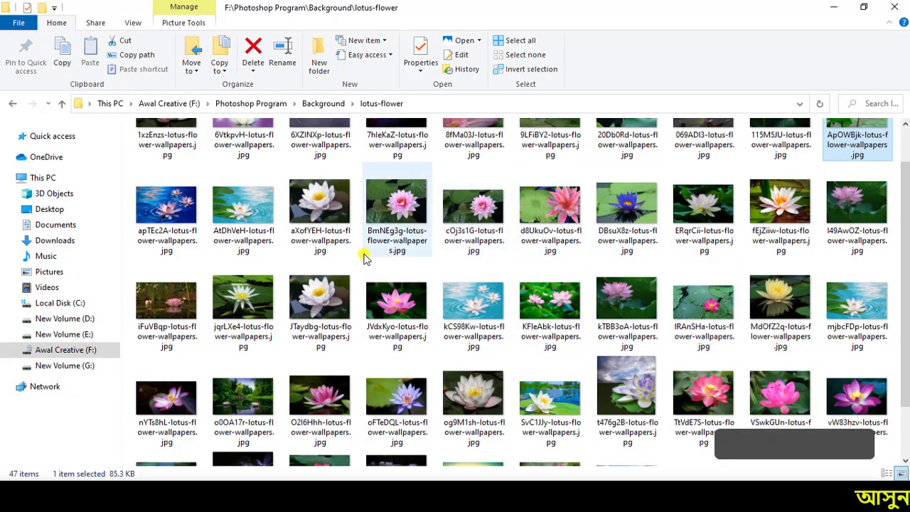
- Drag the 20Db0Rd lotus image from the lotus-flower folder onto the Photoshop canvas
{"action": "scroll", "coordinate": [775, 355], "scroll_direction": "down", "scroll_amount": 1}
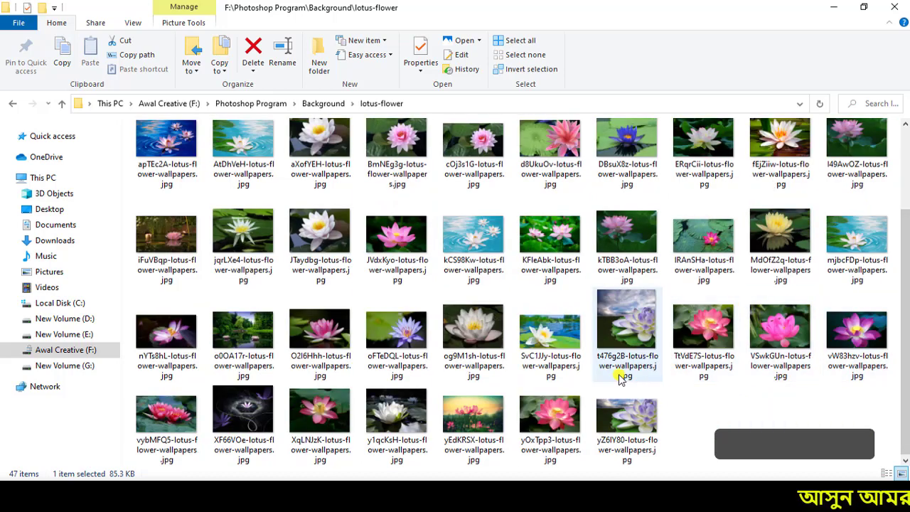
{"action": "scroll", "coordinate": [386, 361], "scroll_direction": "up", "scroll_amount": 2}
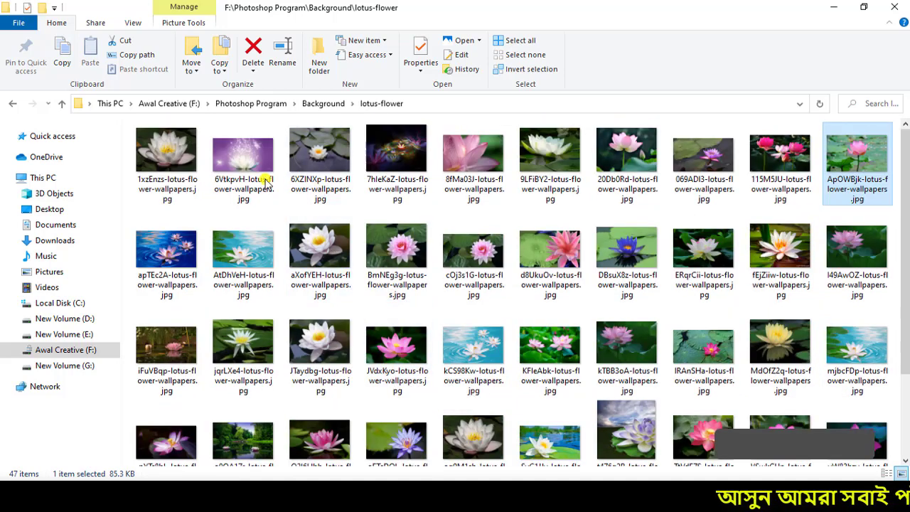
{"action": "left_click", "coordinate": [621, 147]}
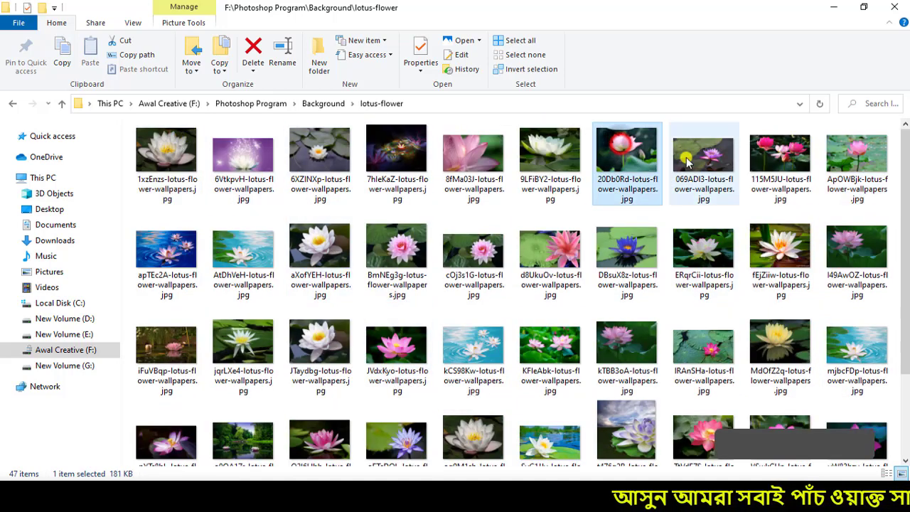
{"action": "left_click_drag", "start_coordinate": [604, 167], "coordinate": [222, 413]}
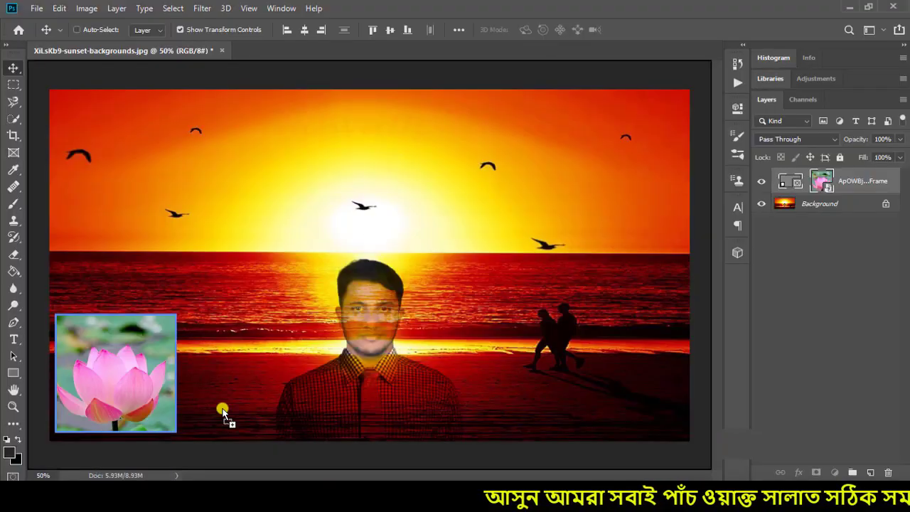
{"action": "left_click_drag", "start_coordinate": [357, 250], "coordinate": [357, 248]}
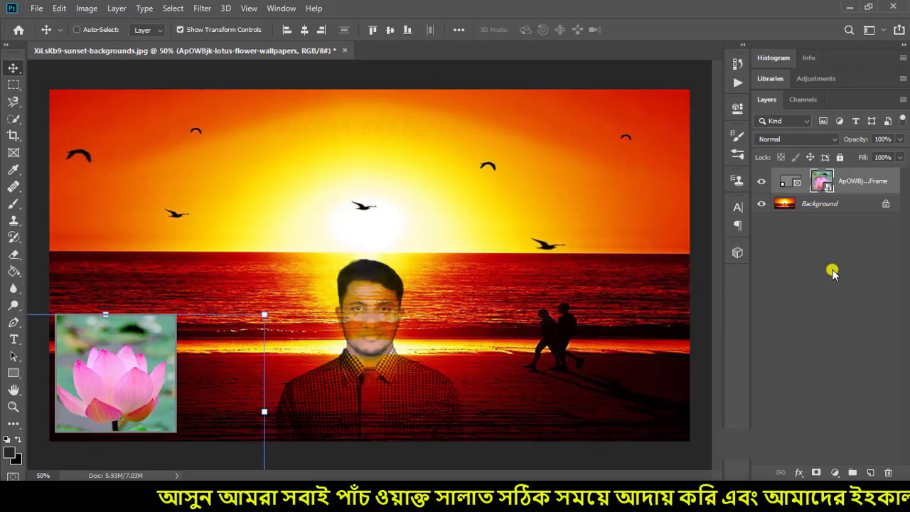
- Cancel the frame replacement and place 20Db0Rd as its own layer at 90% over the centre
{"action": "key", "text": "Escape"}
{"action": "left_click", "coordinate": [832, 235]}
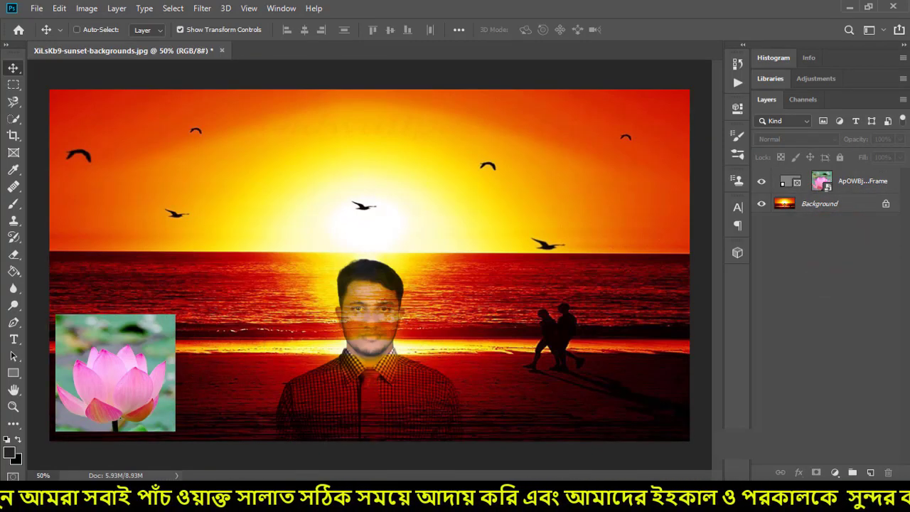
{"action": "key", "text": "alt+Tab"}
{"action": "mouse_move", "coordinate": [625, 153]}
{"action": "left_mouse_down"}
{"action": "mouse_move", "coordinate": [346, 348]}
{"action": "mouse_move", "coordinate": [392, 312]}
{"action": "left_mouse_up"}
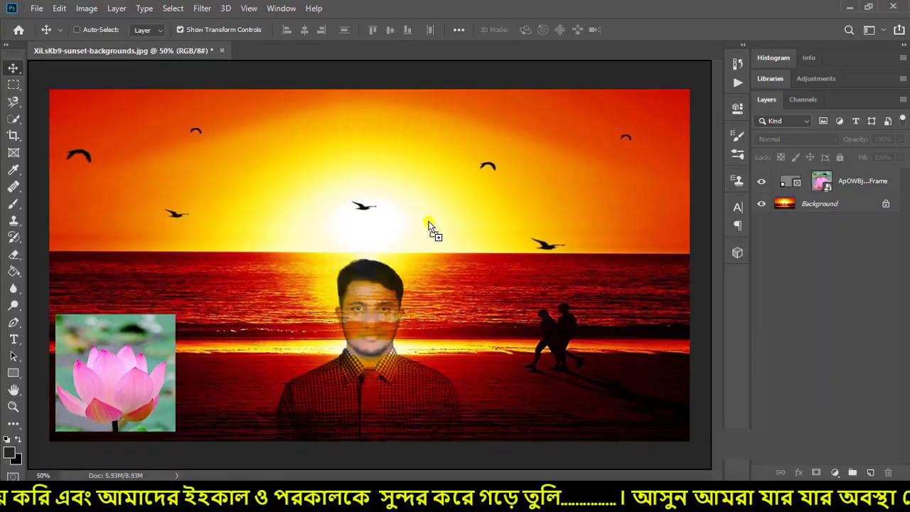
{"action": "left_click_drag", "start_coordinate": [429, 226], "coordinate": [431, 215]}
{"action": "left_click", "coordinate": [367, 153]}
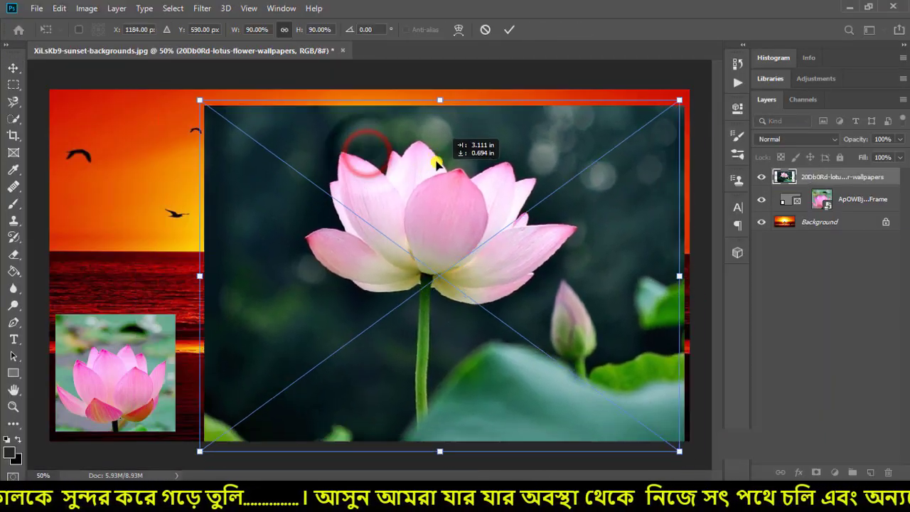
{"action": "left_click_drag", "start_coordinate": [474, 170], "coordinate": [459, 171]}
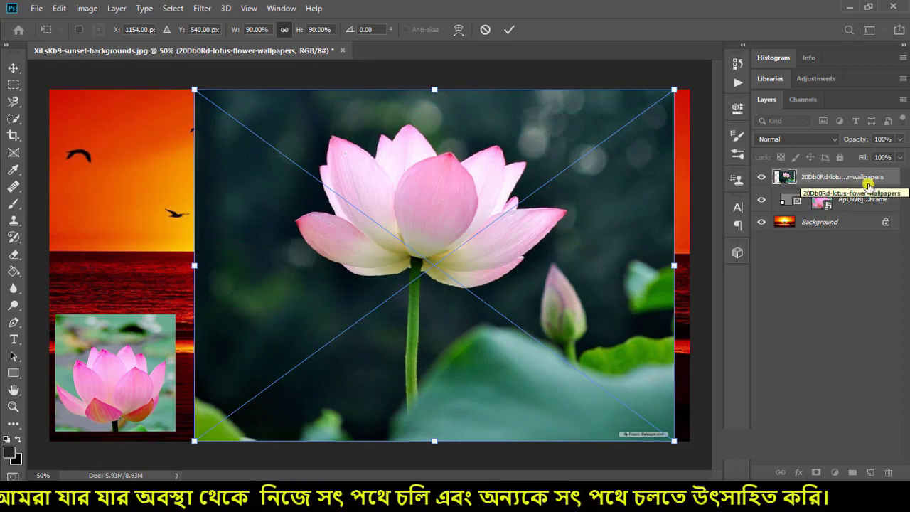
{"action": "left_click", "coordinate": [857, 199]}
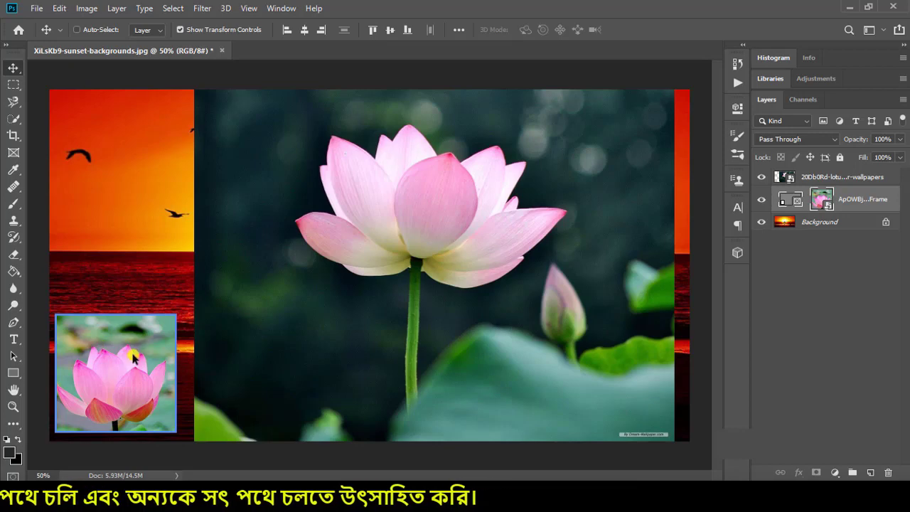
{"action": "left_click", "coordinate": [840, 176]}
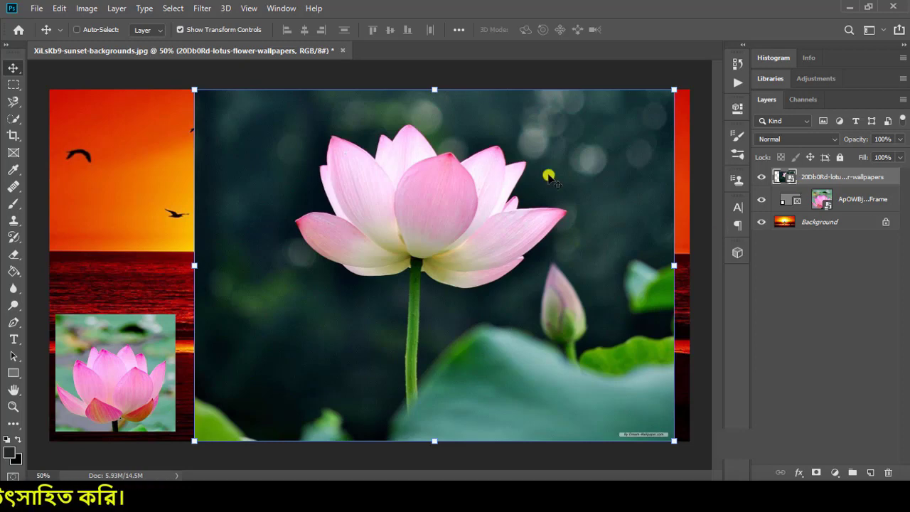
{"action": "left_click", "coordinate": [11, 152]}
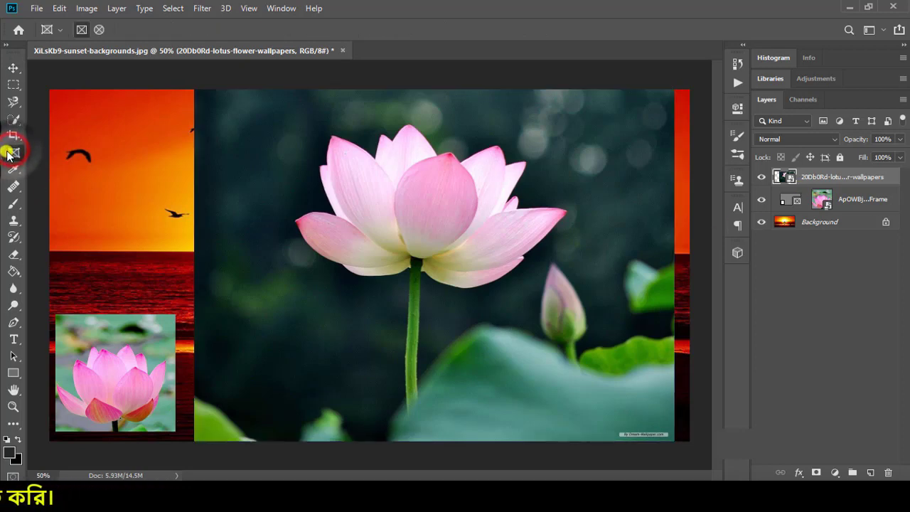
- Draw an elliptical frame over the 20Db0Rd lotus above the man and centre the blossom inside
{"action": "left_click", "coordinate": [95, 31]}
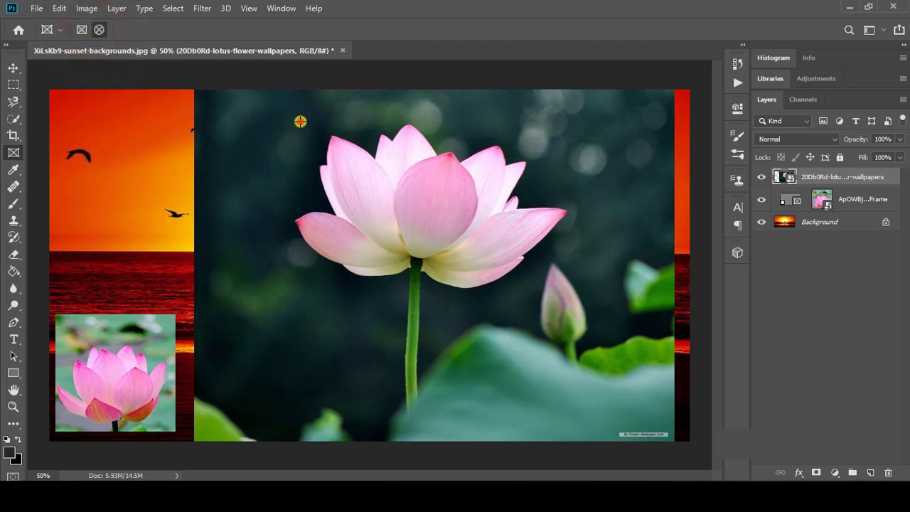
{"action": "left_click_drag", "start_coordinate": [300, 121], "coordinate": [529, 315]}
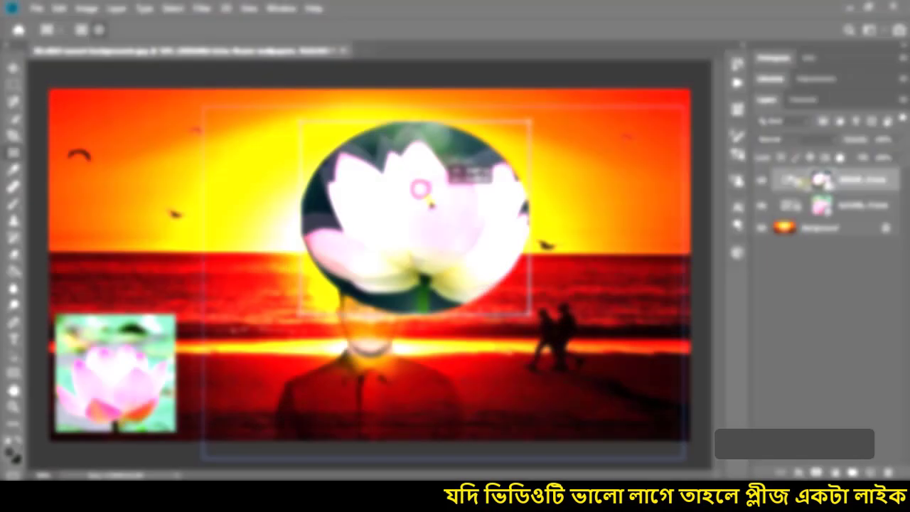
{"action": "left_click", "coordinate": [421, 192]}
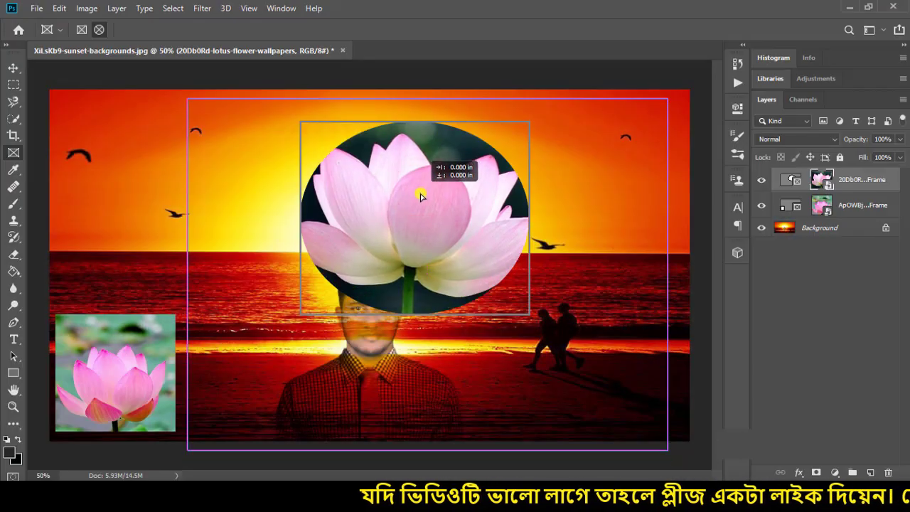
{"action": "left_click_drag", "start_coordinate": [420, 195], "coordinate": [420, 204]}
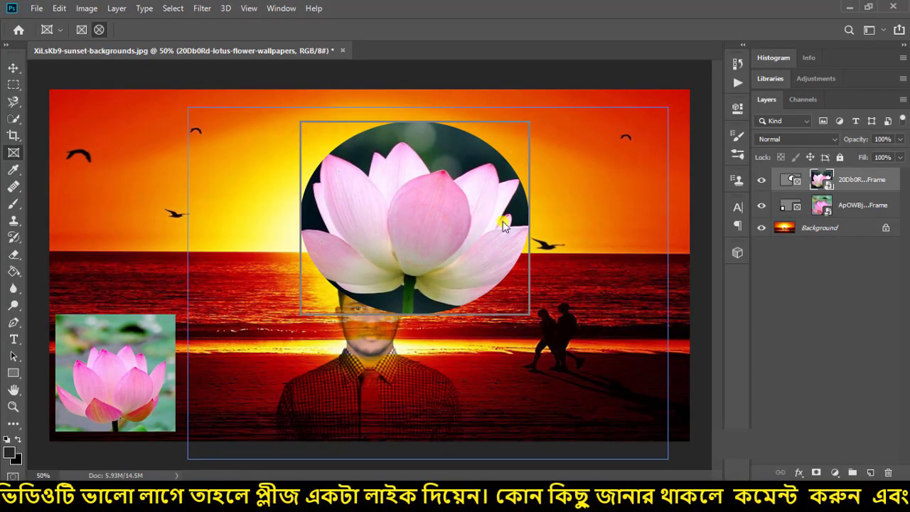
{"action": "mouse_move", "coordinate": [420, 240]}
{"action": "left_mouse_down"}
{"action": "mouse_move", "coordinate": [472, 234]}
{"action": "mouse_move", "coordinate": [423, 222]}
{"action": "left_mouse_up"}
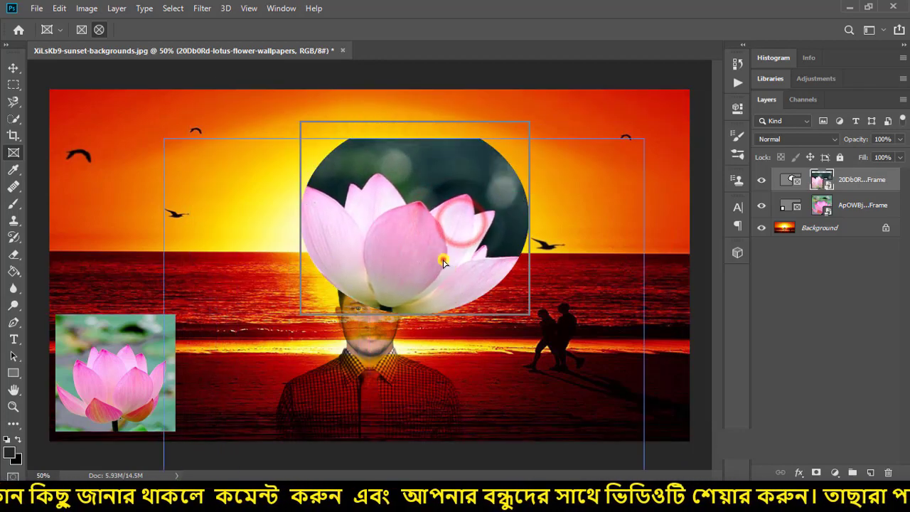
{"action": "left_click_drag", "start_coordinate": [442, 258], "coordinate": [444, 253]}
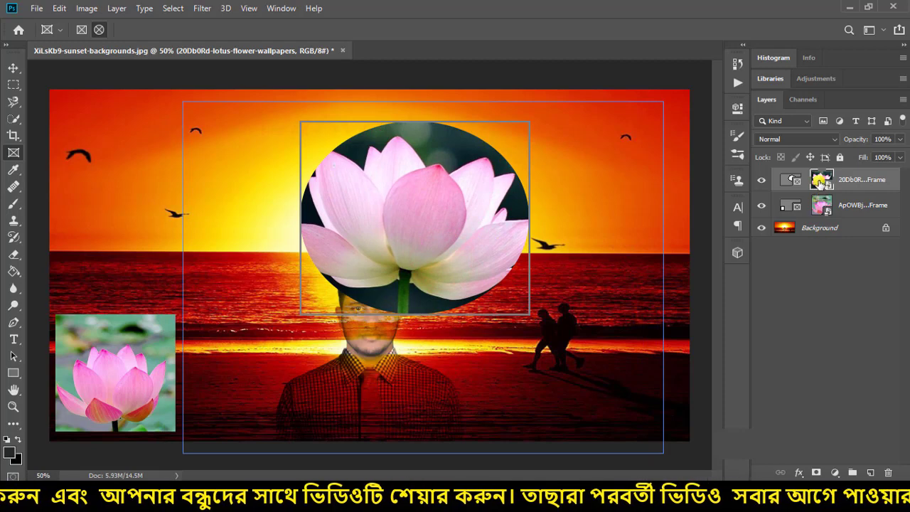
{"action": "left_click", "coordinate": [821, 178]}
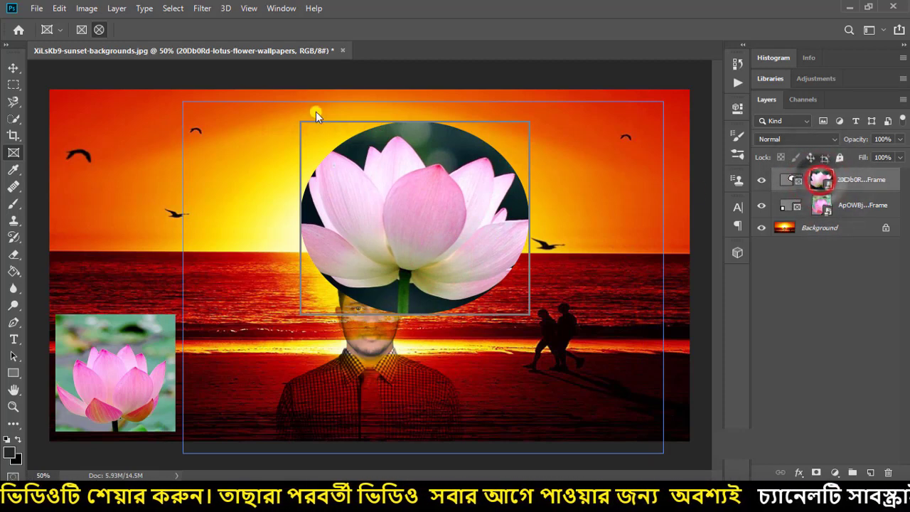
{"action": "left_click", "coordinate": [14, 69]}
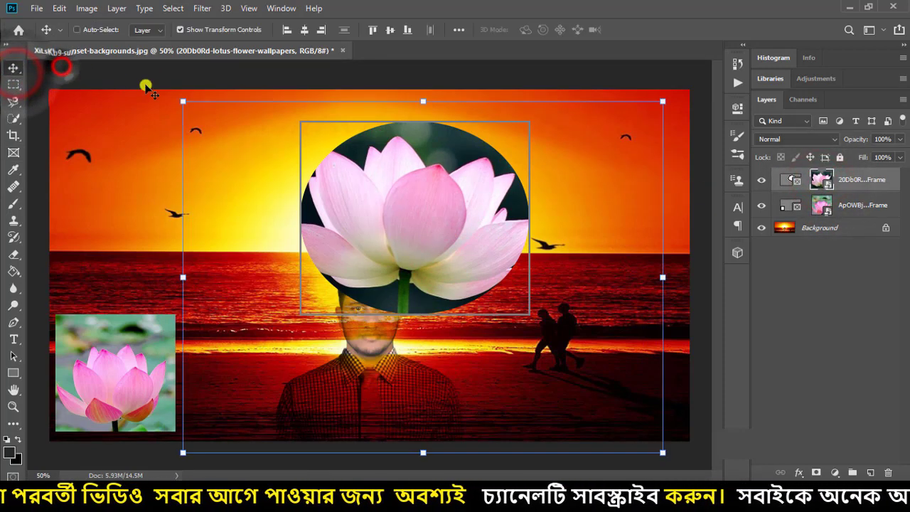
- Resize and reposition the lotus image inside the circular frame
{"action": "left_click_drag", "start_coordinate": [215, 128], "coordinate": [359, 232]}
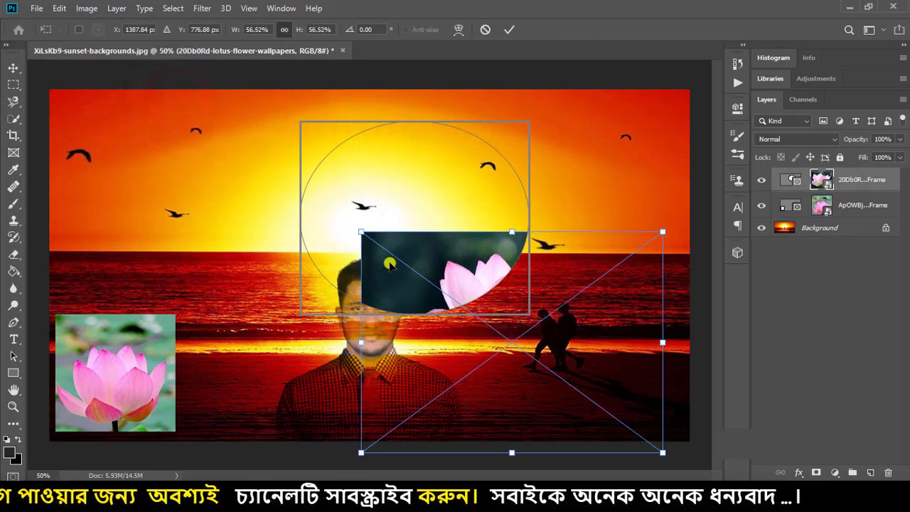
{"action": "left_click_drag", "start_coordinate": [447, 262], "coordinate": [340, 150]}
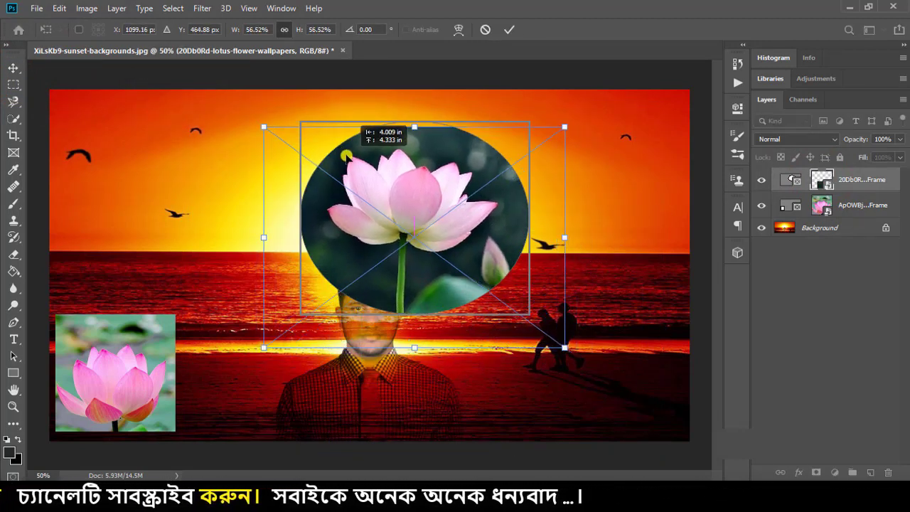
{"action": "left_click_drag", "start_coordinate": [558, 343], "coordinate": [482, 287]}
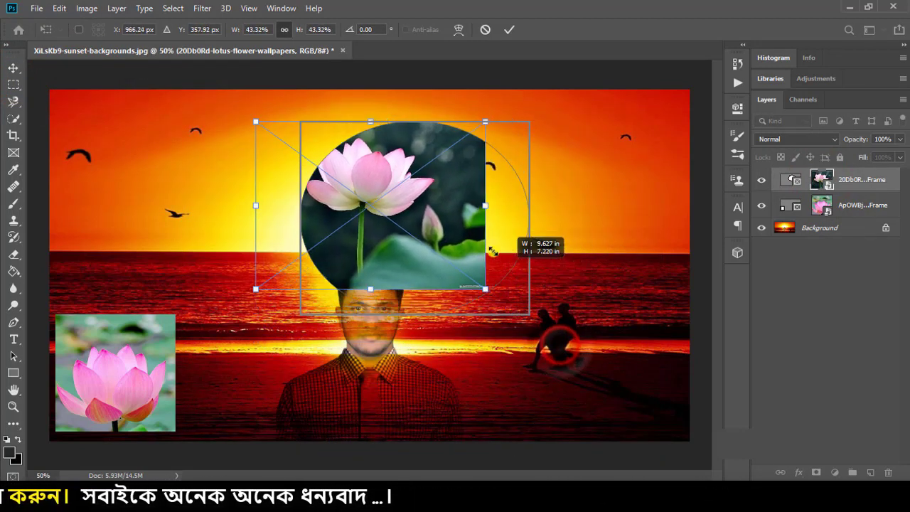
{"action": "left_click_drag", "start_coordinate": [430, 209], "coordinate": [463, 228]}
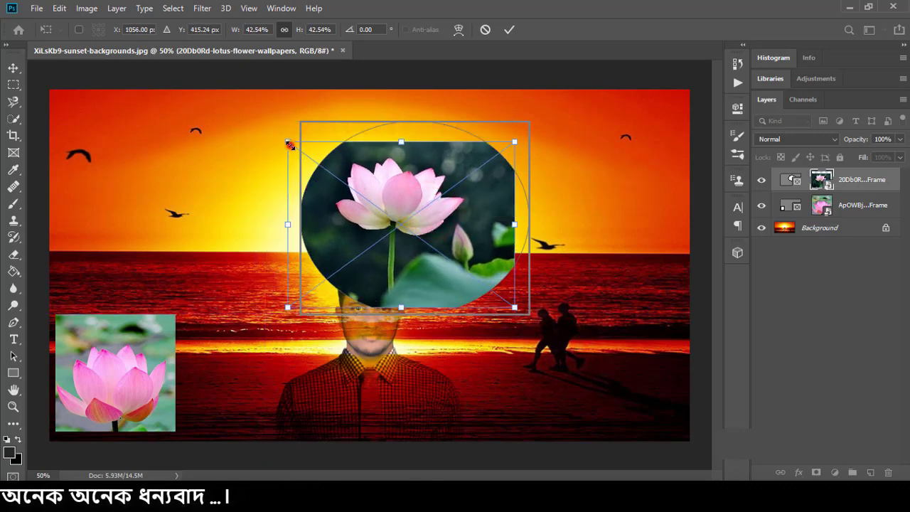
{"action": "left_click_drag", "start_coordinate": [288, 143], "coordinate": [256, 118]}
{"action": "left_click_drag", "start_coordinate": [376, 184], "coordinate": [404, 191]}
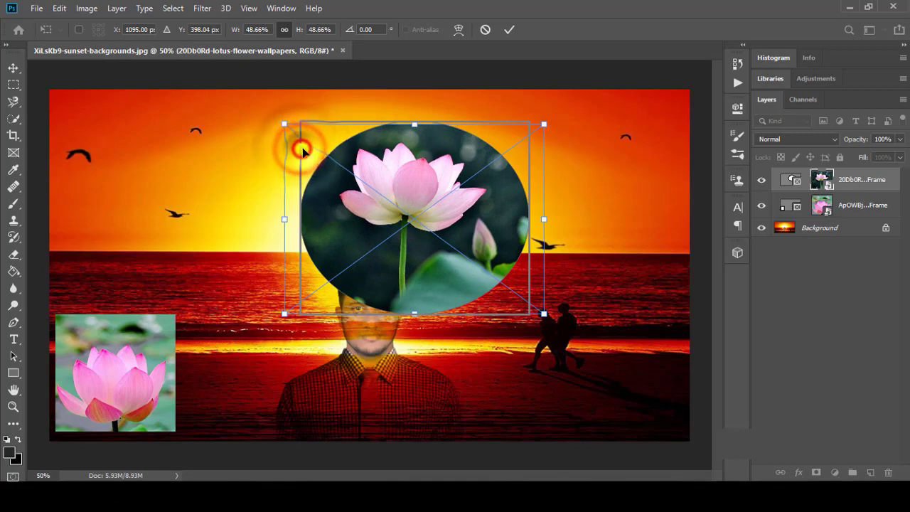
- Shrink the circular lotus frame and move it left past the man's face
{"action": "left_click", "coordinate": [786, 179]}
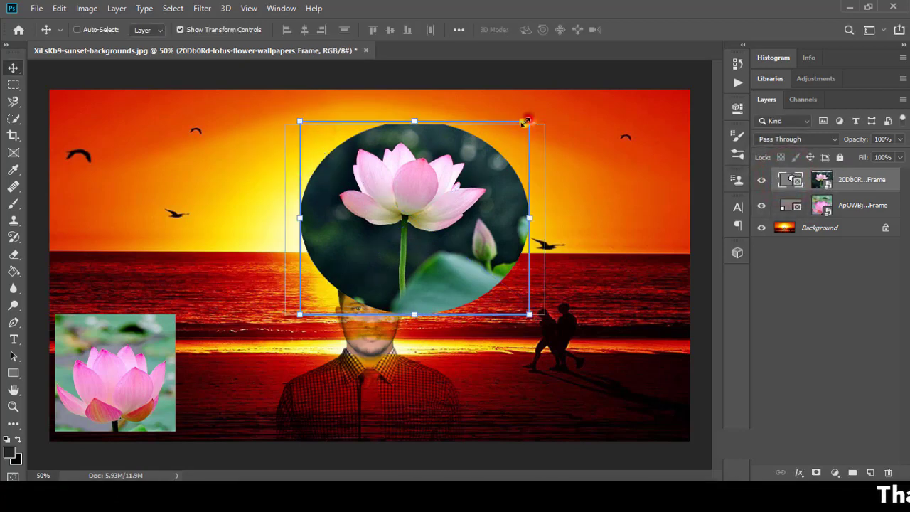
{"action": "left_click_drag", "start_coordinate": [526, 122], "coordinate": [416, 219]}
{"action": "left_click_drag", "start_coordinate": [369, 258], "coordinate": [272, 304]}
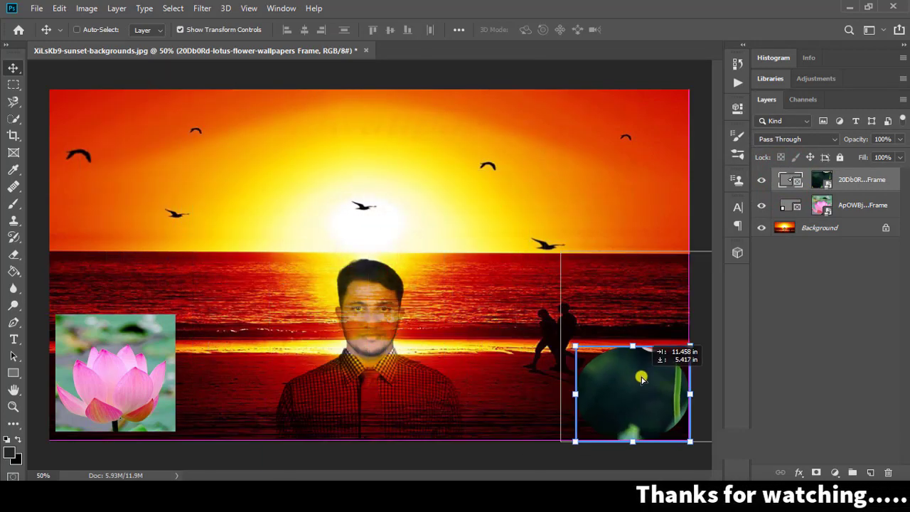
- Place the lotus frame in the bottom-right corner, with the flower inside scaled to 35.74%
{"action": "mouse_move", "coordinate": [273, 303]}
{"action": "left_mouse_down"}
{"action": "mouse_move", "coordinate": [639, 375]}
{"action": "mouse_move", "coordinate": [624, 388]}
{"action": "left_mouse_up"}
{"action": "left_click", "coordinate": [816, 182]}
{"action": "mouse_move", "coordinate": [526, 342]}
{"action": "left_mouse_down"}
{"action": "mouse_move", "coordinate": [603, 349]}
{"action": "mouse_move", "coordinate": [584, 356]}
{"action": "left_mouse_up"}
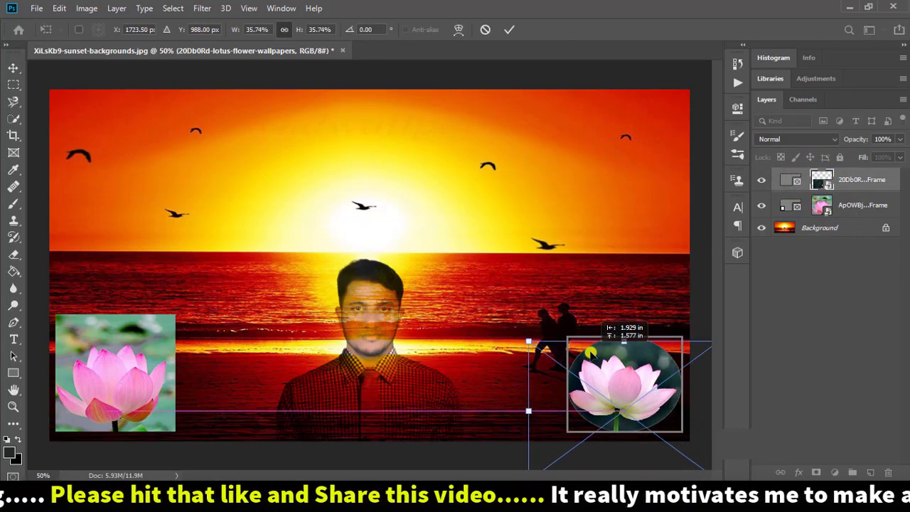
{"action": "left_click", "coordinate": [508, 30]}
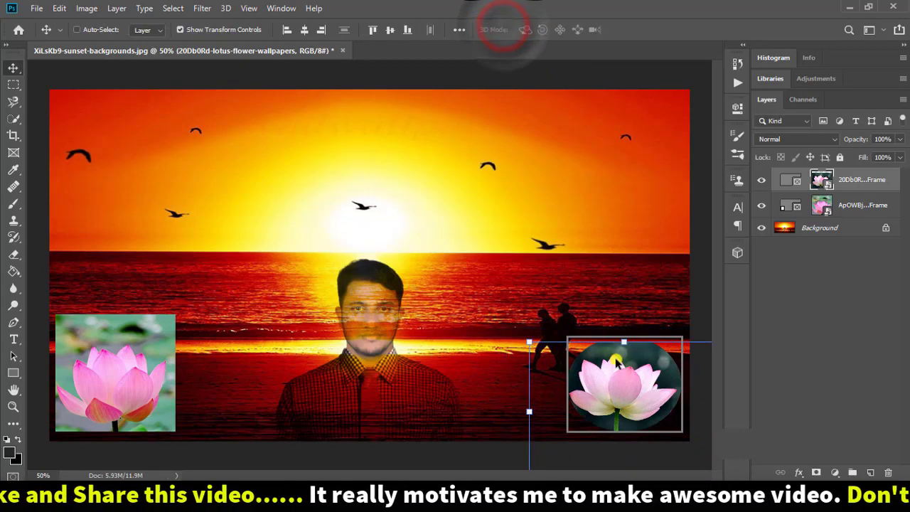
{"action": "left_click", "coordinate": [836, 285]}
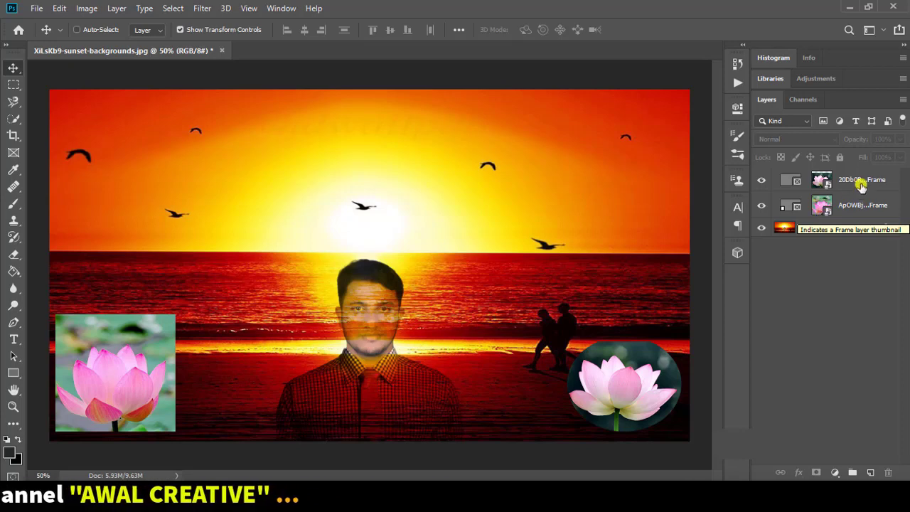
- Delete both lotus frame layers and sample a sunset sky red as the foreground colour
{"action": "mouse_move", "coordinate": [857, 179]}
{"action": "left_mouse_down"}
{"action": "mouse_move", "coordinate": [880, 473]}
{"action": "mouse_move", "coordinate": [888, 472]}
{"action": "mouse_move", "coordinate": [905, 365]}
{"action": "mouse_move", "coordinate": [888, 472]}
{"action": "left_mouse_up"}
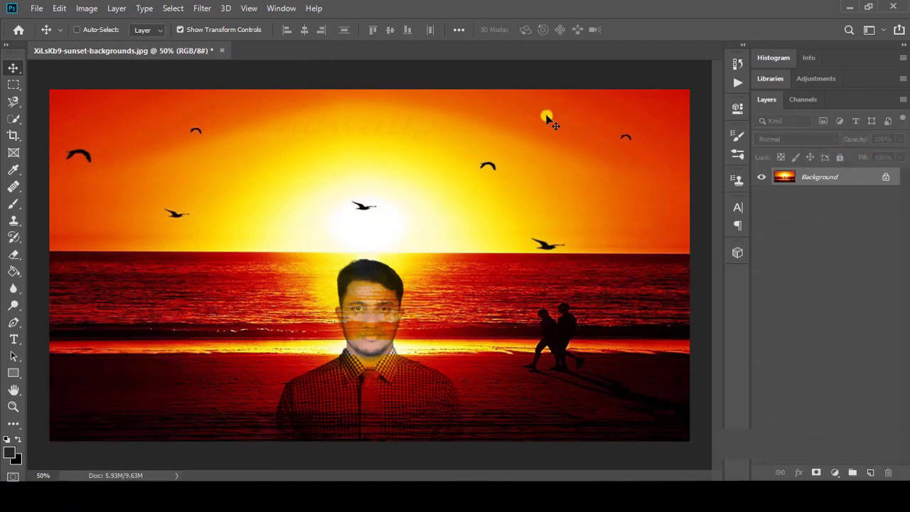
{"action": "left_click", "coordinate": [12, 169]}
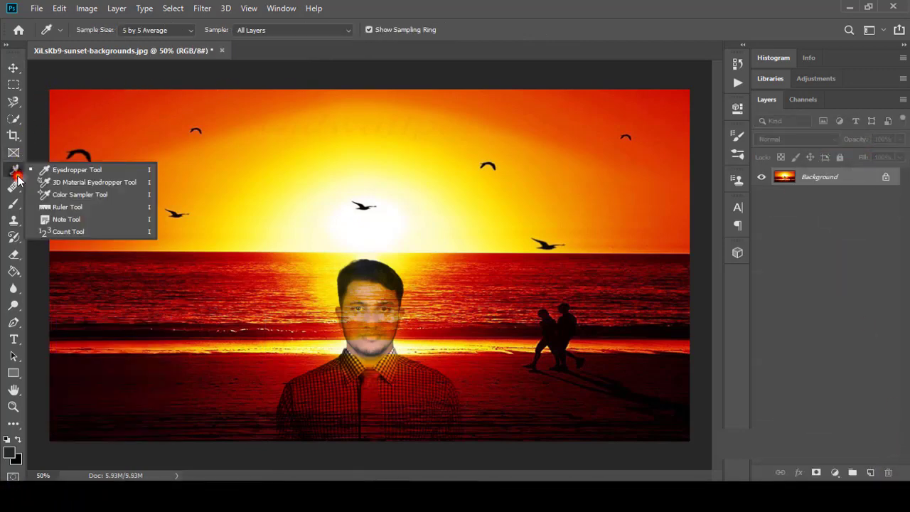
{"action": "left_click", "coordinate": [76, 171]}
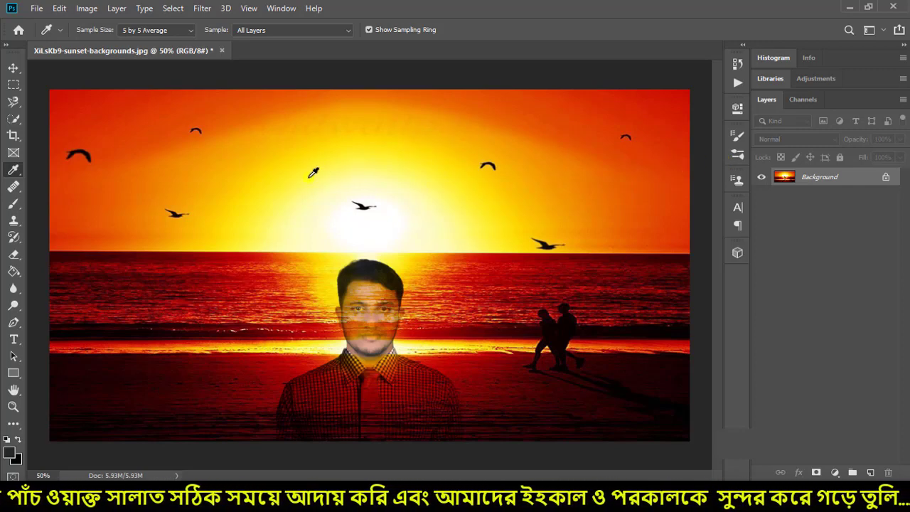
{"action": "right_click", "coordinate": [13, 169]}
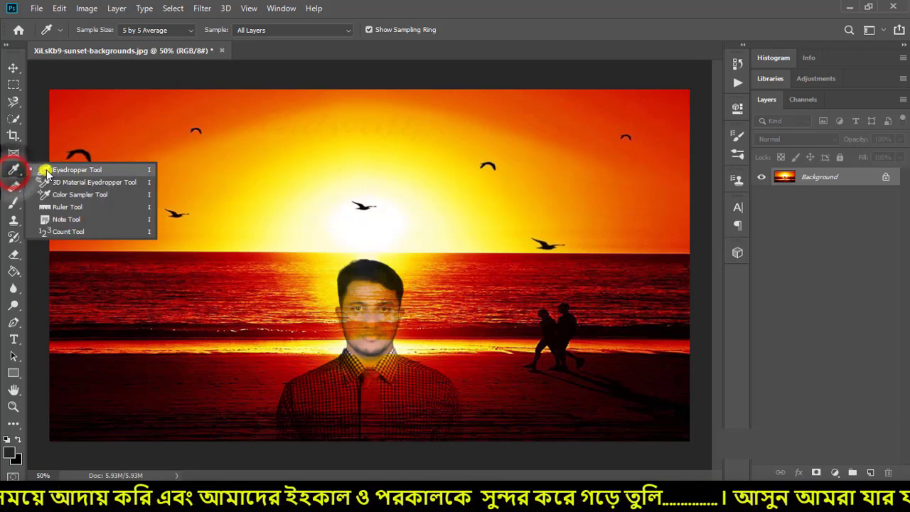
{"action": "left_click", "coordinate": [44, 171]}
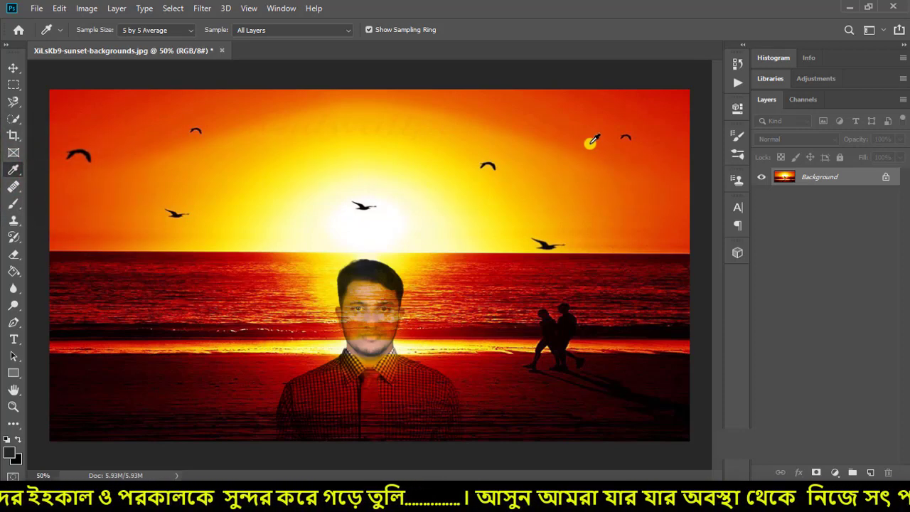
{"action": "left_click", "coordinate": [665, 103]}
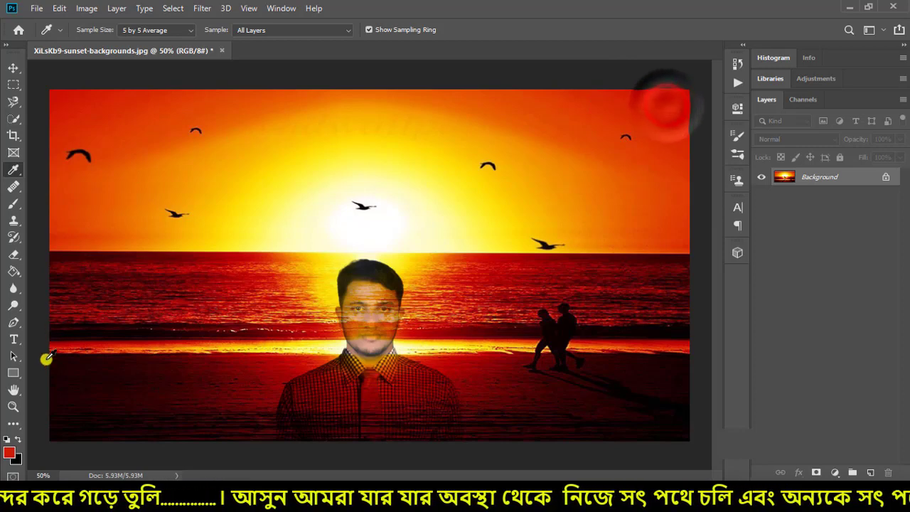
{"action": "left_click", "coordinate": [10, 454]}
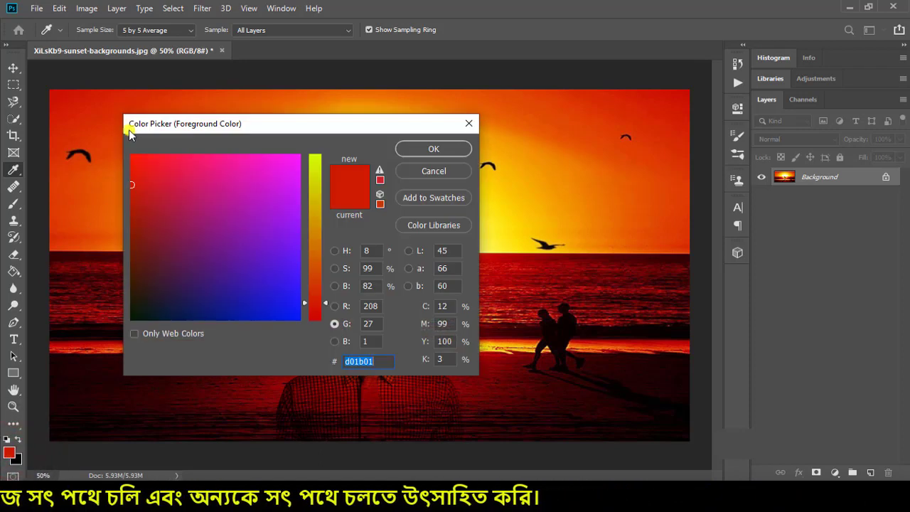
{"action": "left_click", "coordinate": [77, 104]}
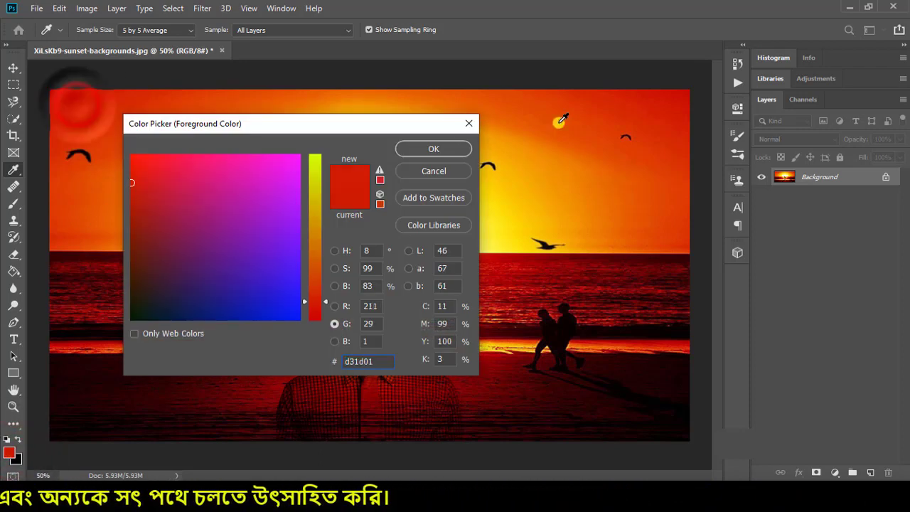
{"action": "left_click", "coordinate": [640, 148]}
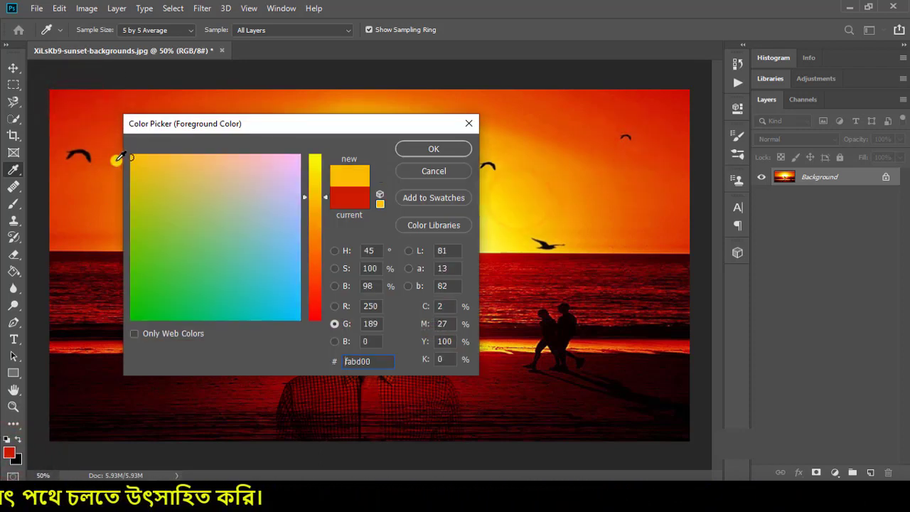
{"action": "left_click", "coordinate": [571, 325]}
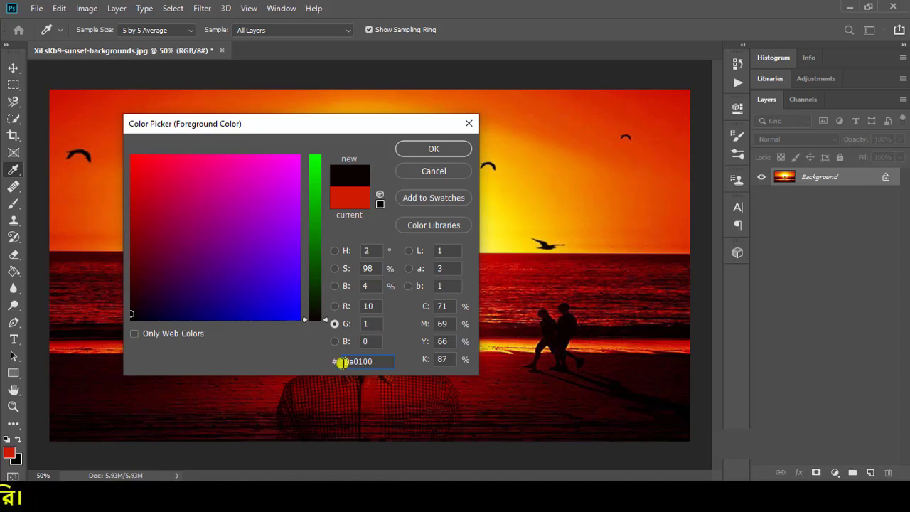
{"action": "left_click", "coordinate": [375, 363]}
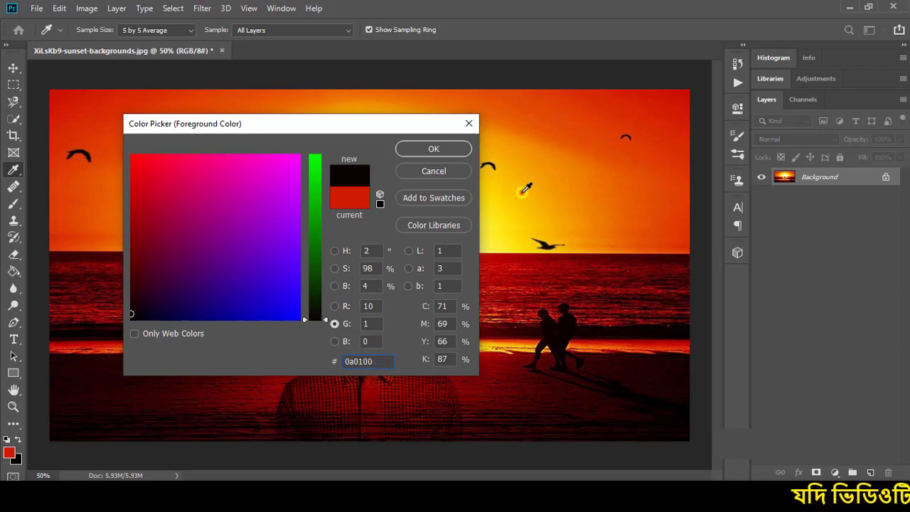
{"action": "left_click_drag", "start_coordinate": [524, 190], "coordinate": [497, 188]}
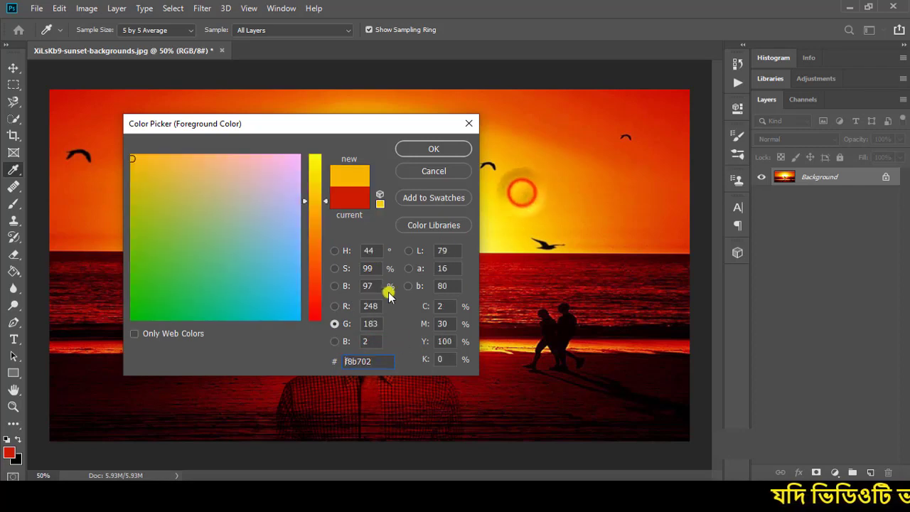
{"action": "left_click", "coordinate": [468, 123]}
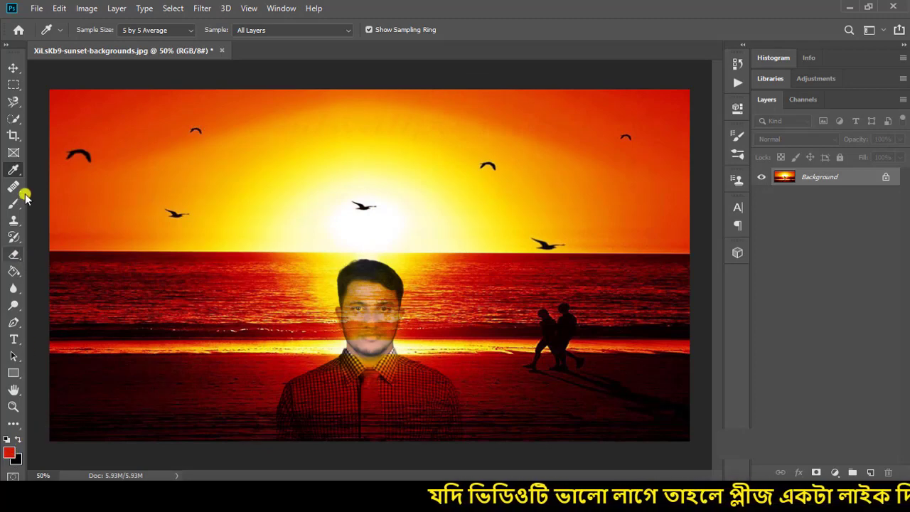
- Select the Color Sampler Tool from the eyedropper tool group
{"action": "right_click", "coordinate": [14, 170]}
{"action": "left_click", "coordinate": [71, 169]}
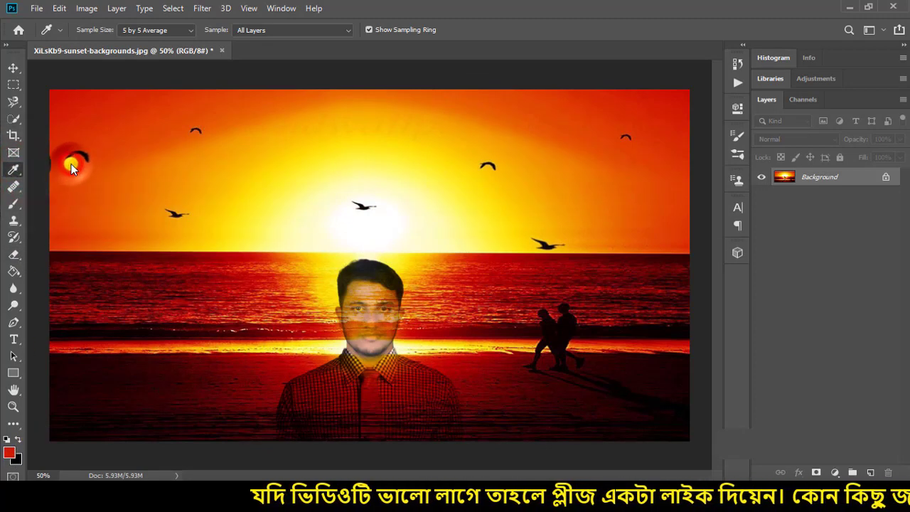
{"action": "right_click", "coordinate": [10, 172]}
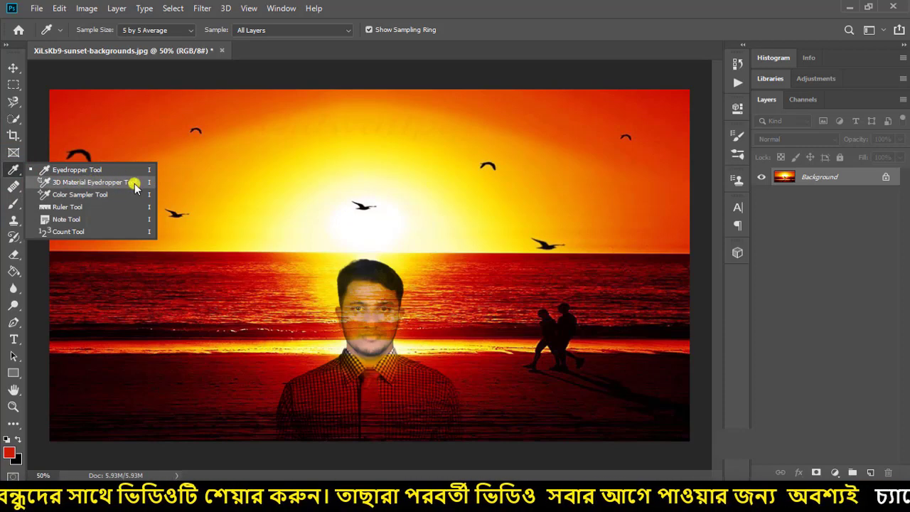
{"action": "left_click", "coordinate": [76, 194]}
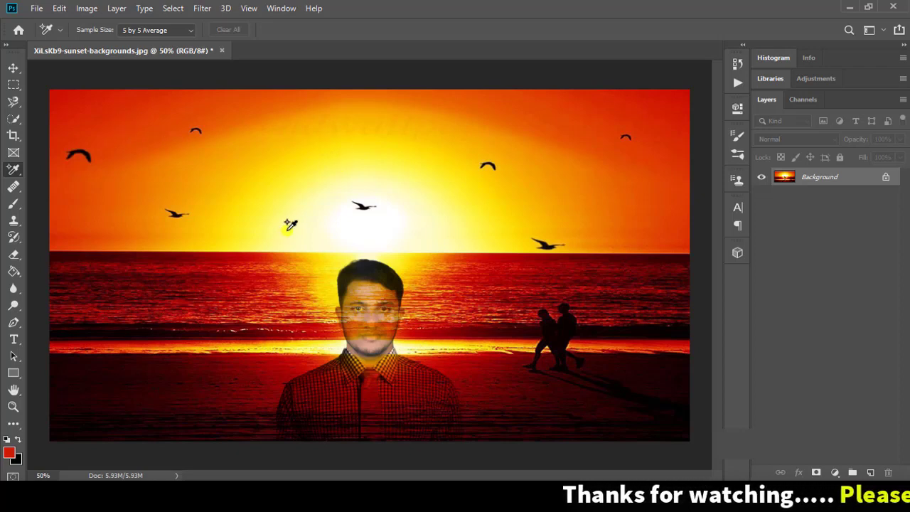
{"action": "right_click", "coordinate": [17, 174]}
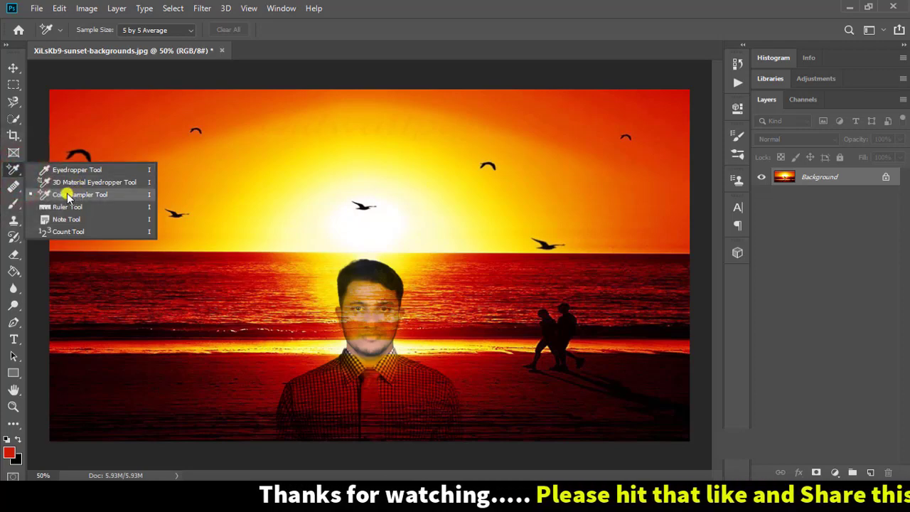
{"action": "left_click", "coordinate": [118, 196]}
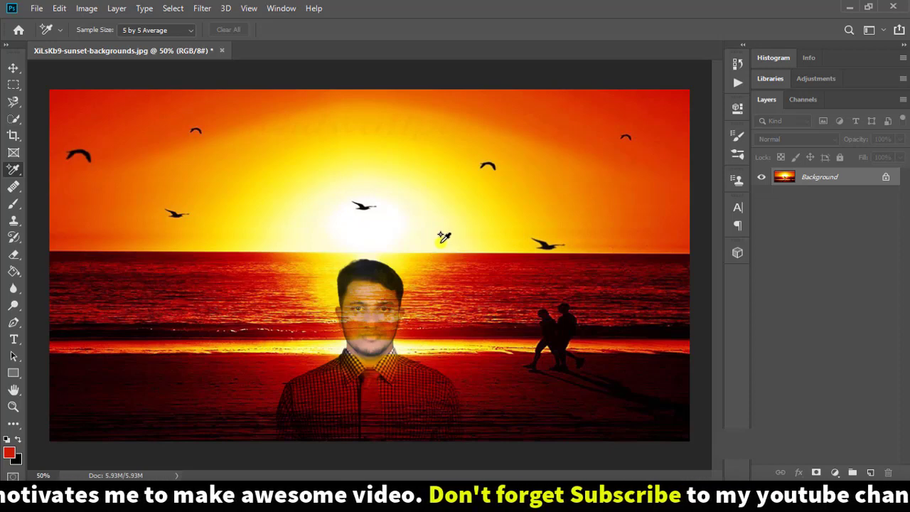
- Place six colour samplers on the birds and sky, then open sampler #1's readout options
{"action": "left_click", "coordinate": [609, 110]}
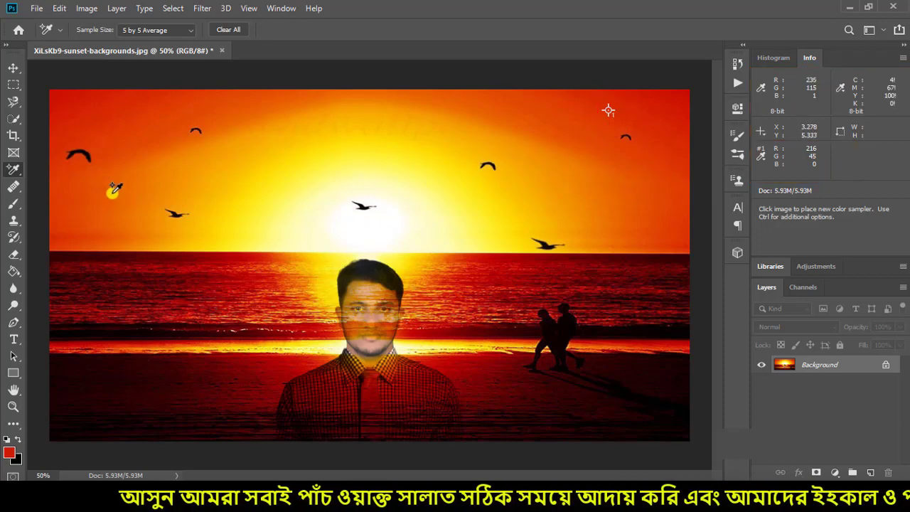
{"action": "left_click", "coordinate": [88, 154]}
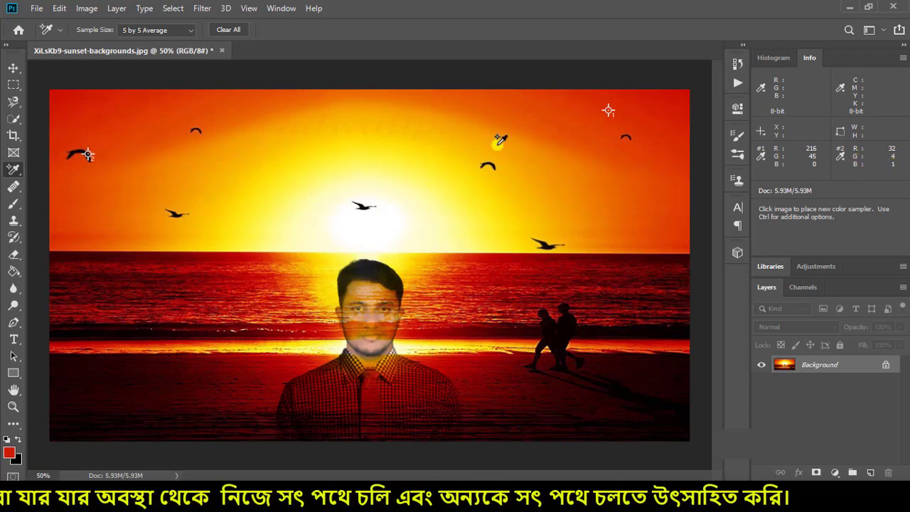
{"action": "left_click", "coordinate": [537, 210]}
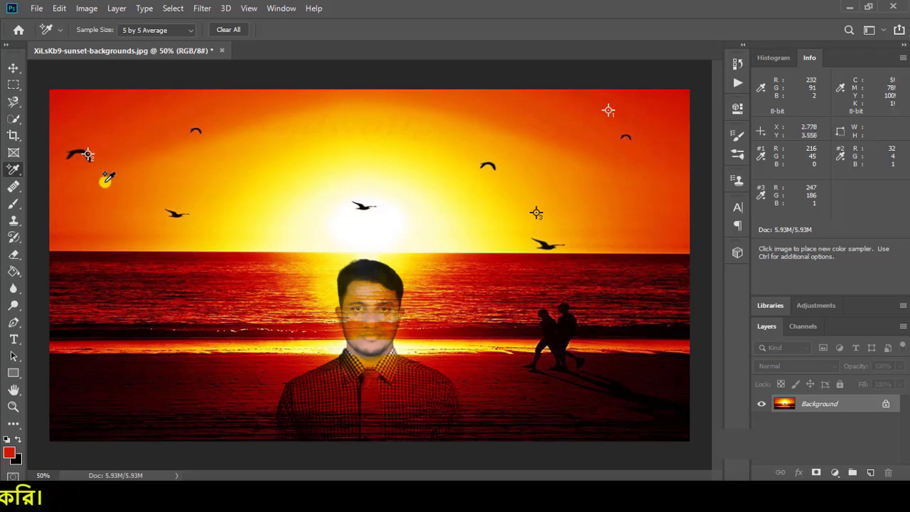
{"action": "left_click", "coordinate": [91, 214]}
{"action": "left_click", "coordinate": [124, 173]}
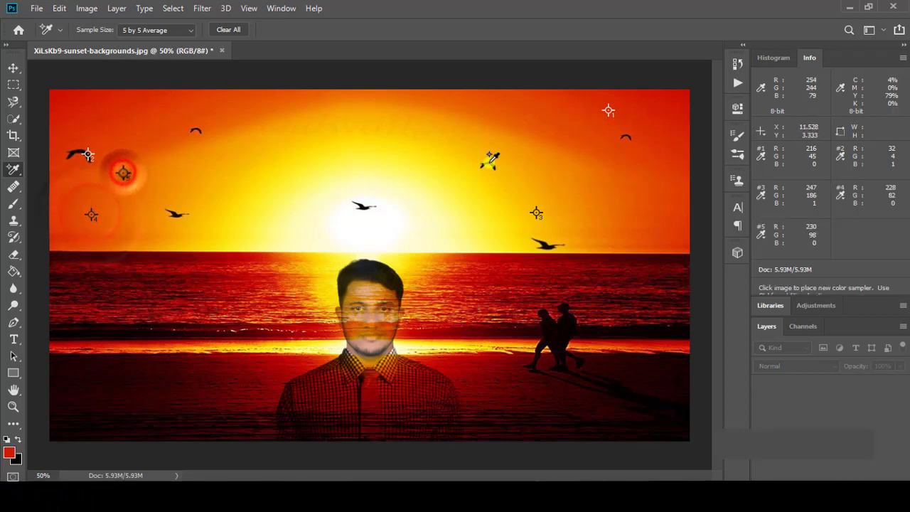
{"action": "left_click", "coordinate": [562, 161]}
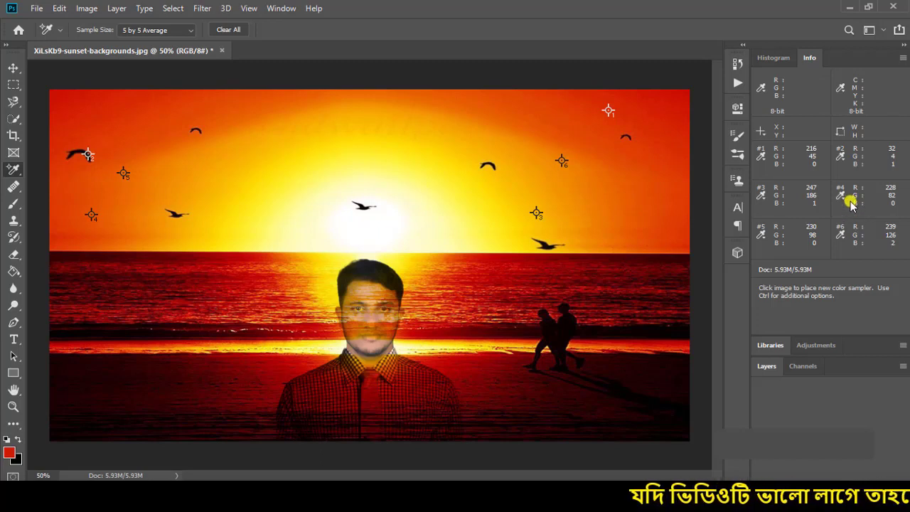
{"action": "left_click", "coordinate": [762, 158]}
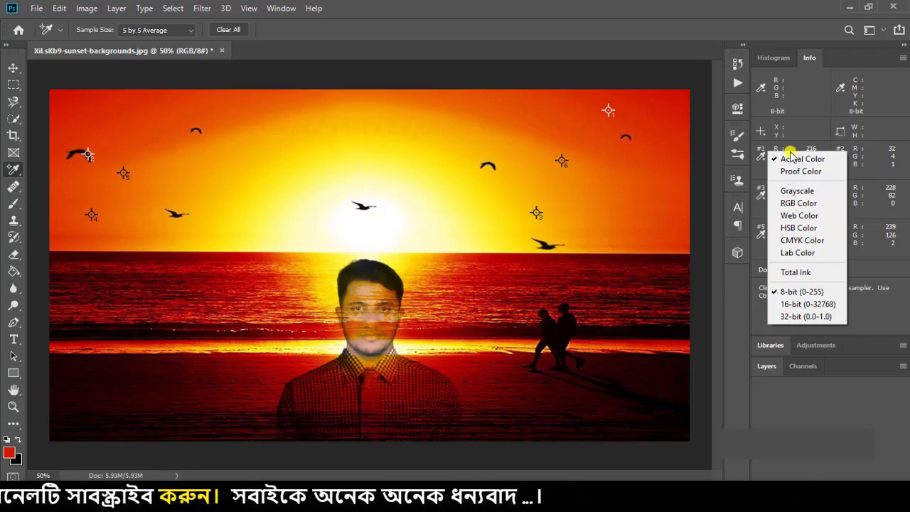
{"action": "left_click", "coordinate": [806, 206]}
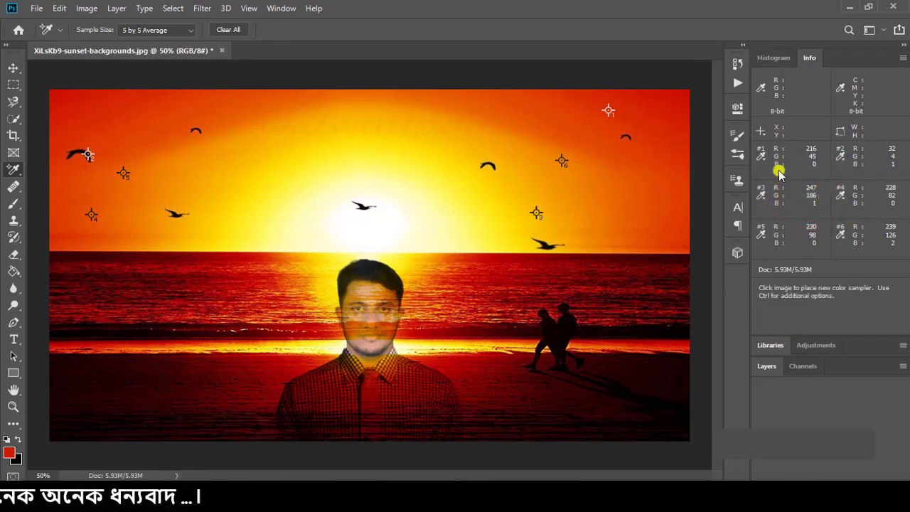
{"action": "left_click", "coordinate": [760, 156]}
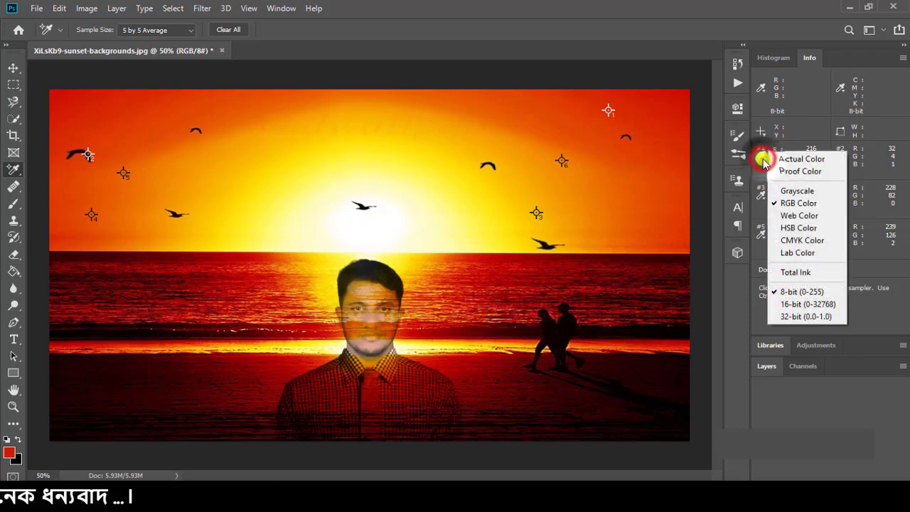
{"action": "left_click", "coordinate": [811, 240]}
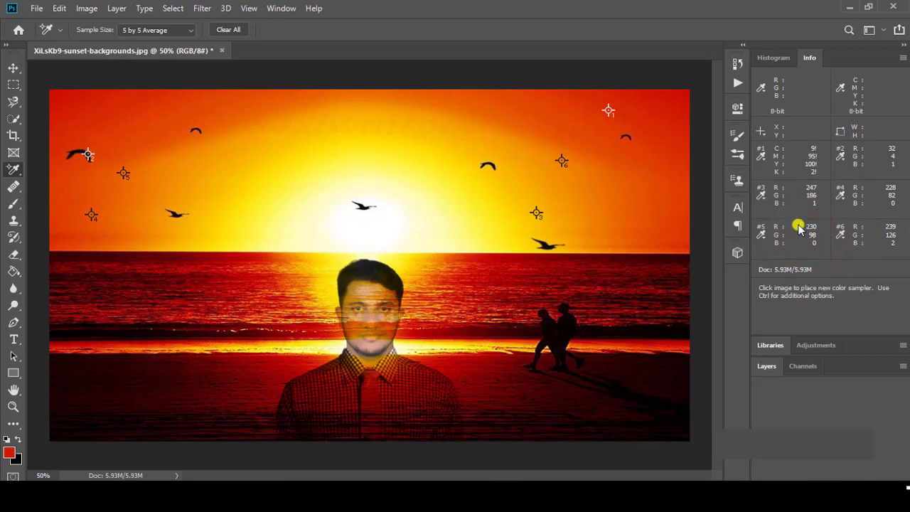
{"action": "left_click", "coordinate": [761, 157]}
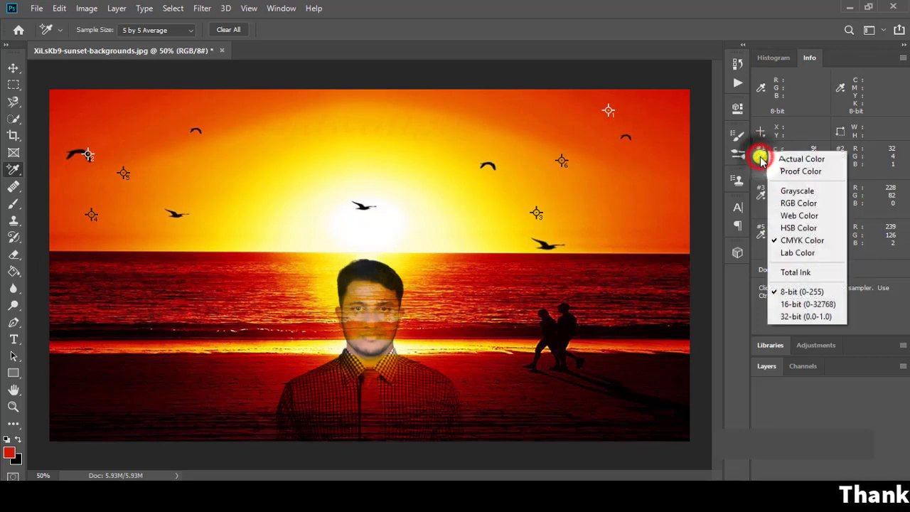
{"action": "left_click", "coordinate": [790, 175]}
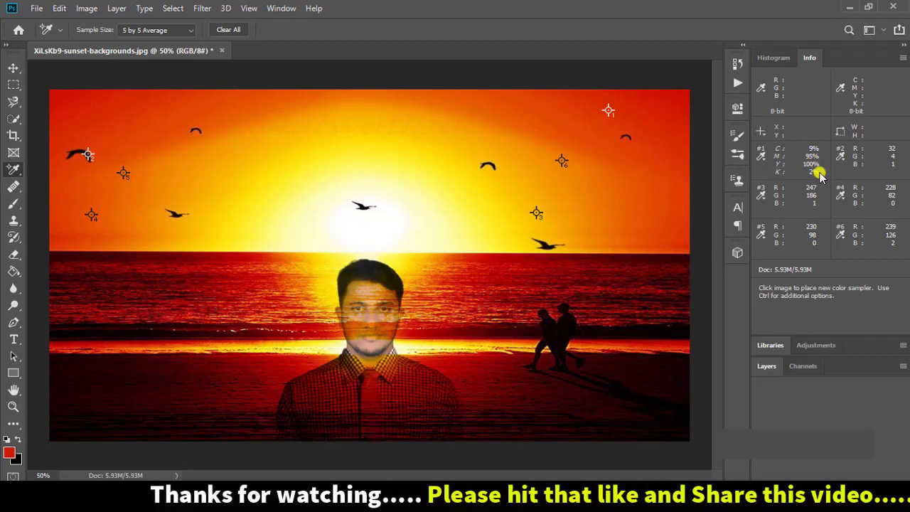
{"action": "left_click", "coordinate": [763, 159]}
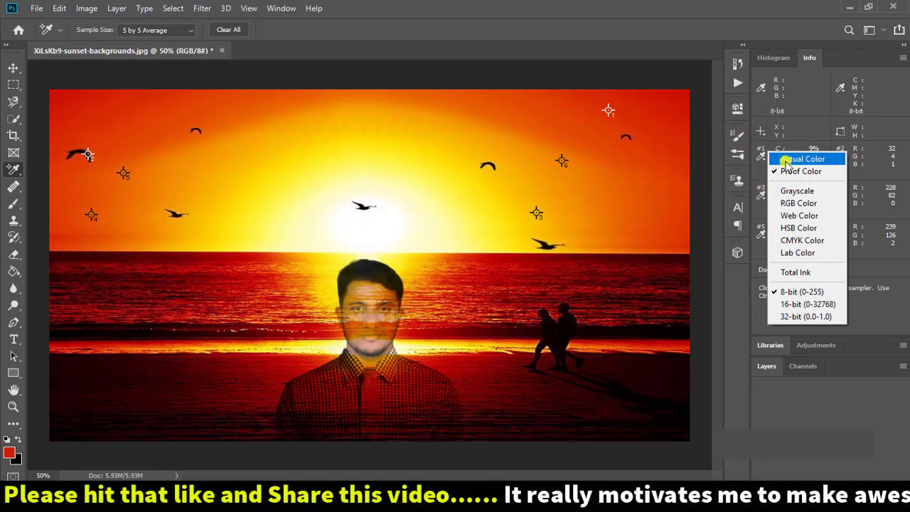
{"action": "left_click", "coordinate": [786, 161]}
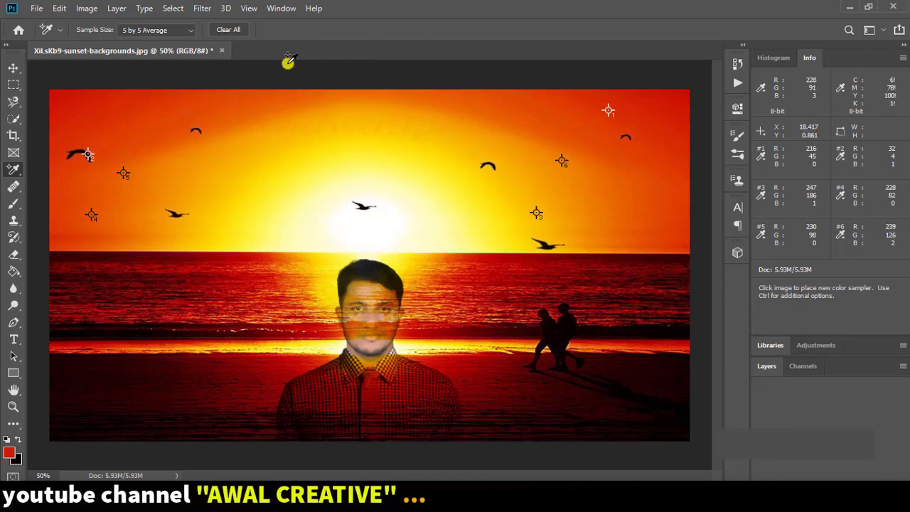
- Clear all samplers and measure a 2.7° ruler line from the upper-left to the upper-right bird
{"action": "left_click", "coordinate": [231, 30]}
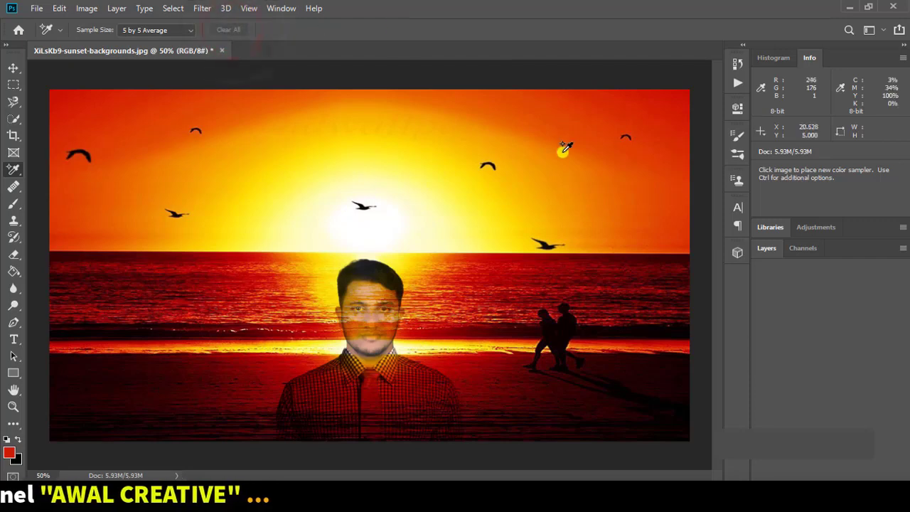
{"action": "right_click", "coordinate": [14, 171]}
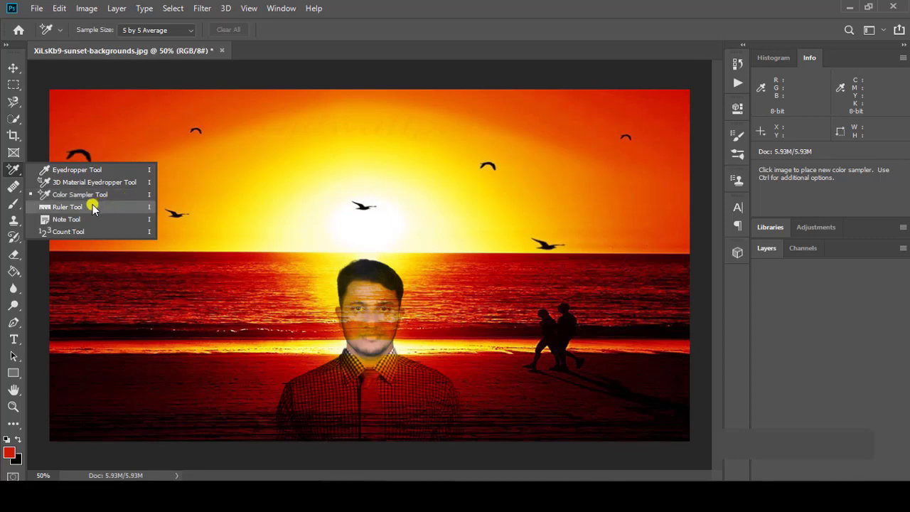
{"action": "left_click", "coordinate": [92, 205]}
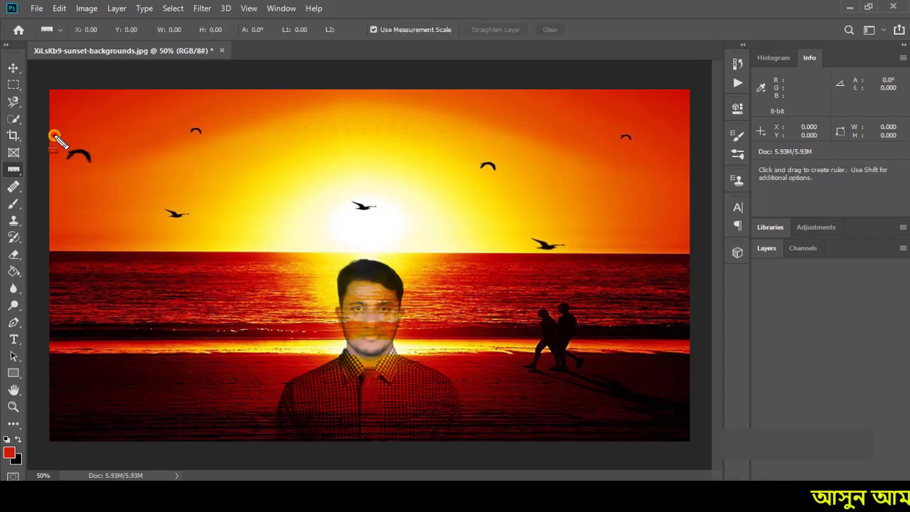
{"action": "left_click_drag", "start_coordinate": [53, 135], "coordinate": [105, 186]}
{"action": "left_click_drag", "start_coordinate": [467, 152], "coordinate": [509, 193]}
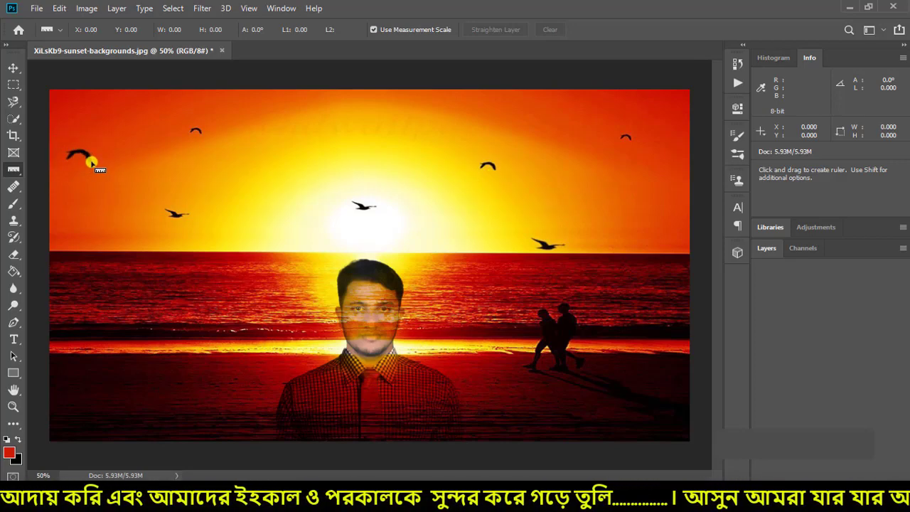
{"action": "mouse_move", "coordinate": [90, 163]}
{"action": "left_mouse_down"}
{"action": "mouse_move", "coordinate": [469, 166]}
{"action": "mouse_move", "coordinate": [621, 139]}
{"action": "left_mouse_up"}
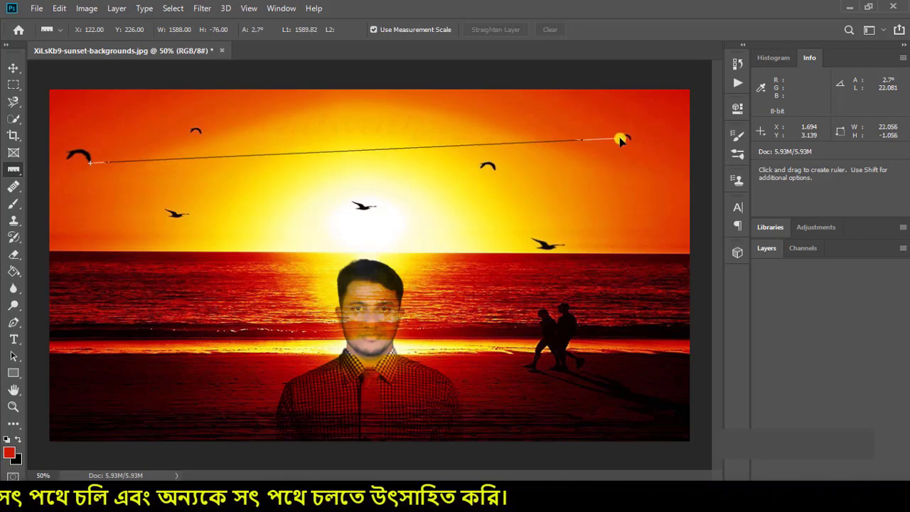
{"action": "left_click_drag", "start_coordinate": [621, 140], "coordinate": [621, 140]}
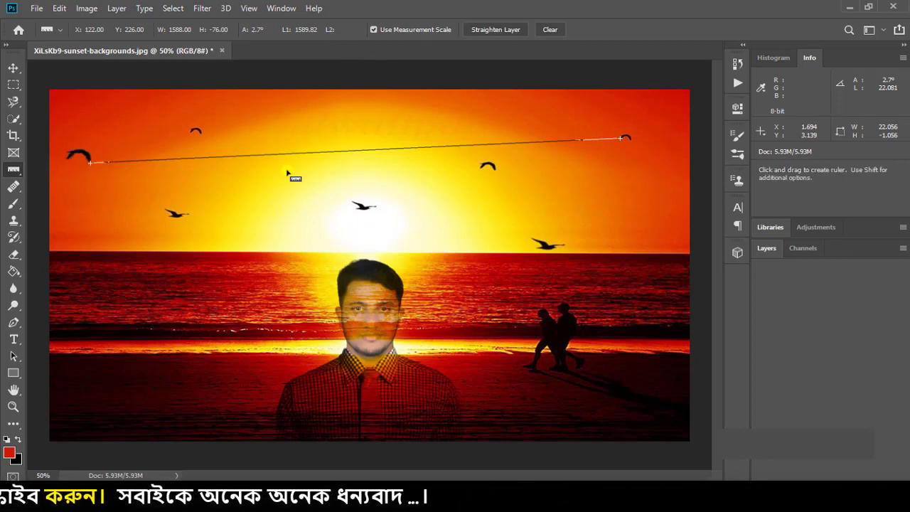
- Measure from the upper-left bird to the man's head and straighten the layer by about 20.6°
{"action": "left_click", "coordinate": [551, 30]}
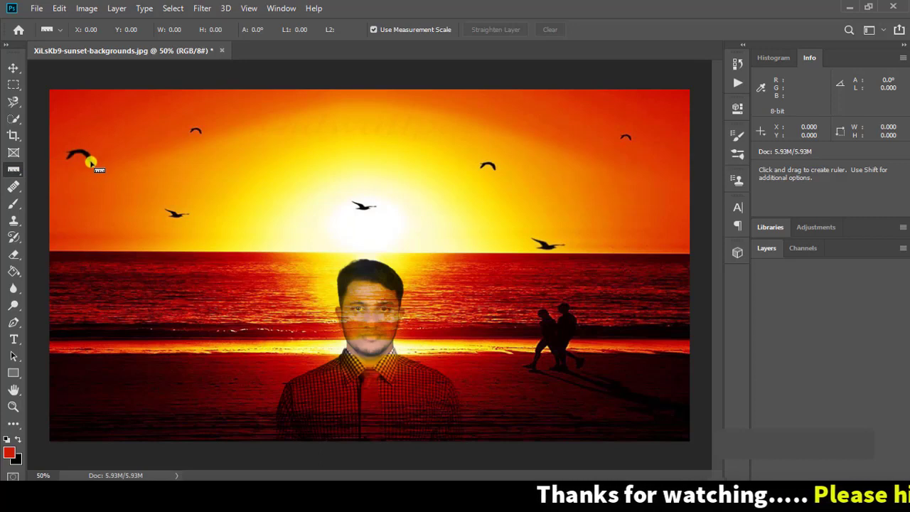
{"action": "left_click_drag", "start_coordinate": [91, 163], "coordinate": [337, 311]}
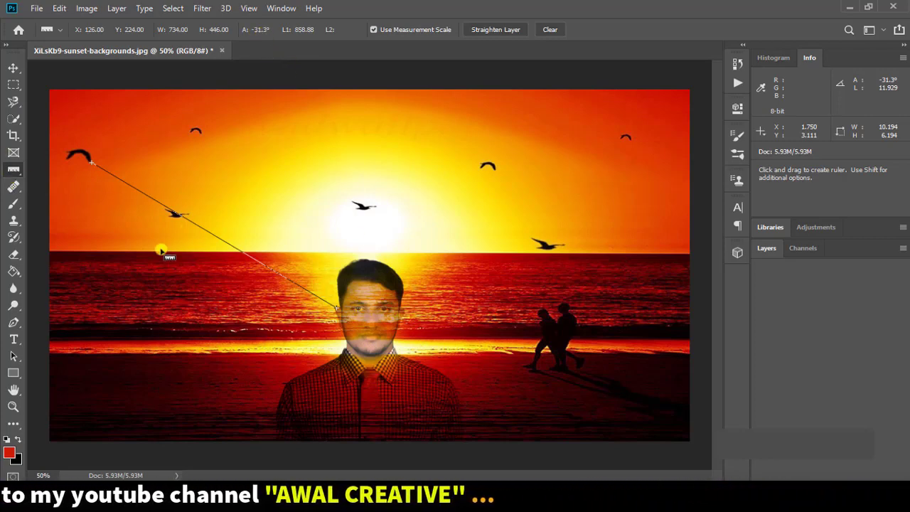
{"action": "left_click", "coordinate": [552, 31]}
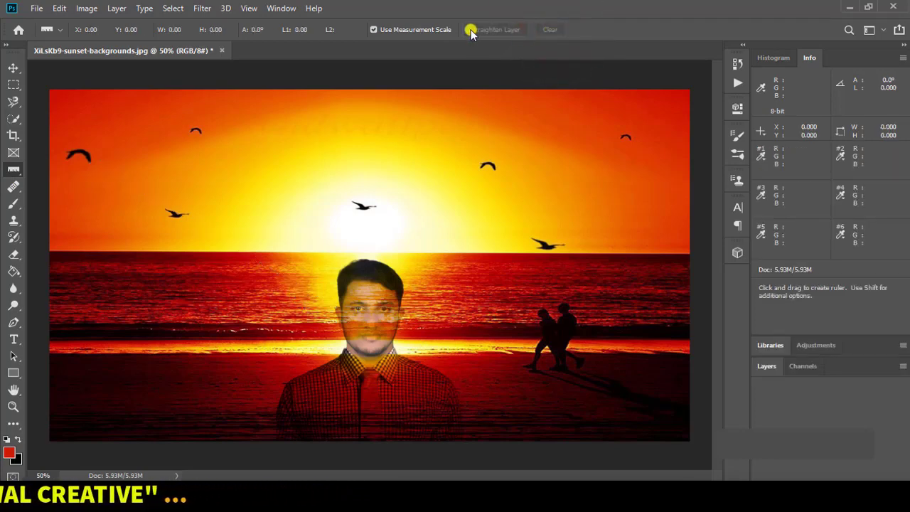
{"action": "left_click", "coordinate": [102, 162]}
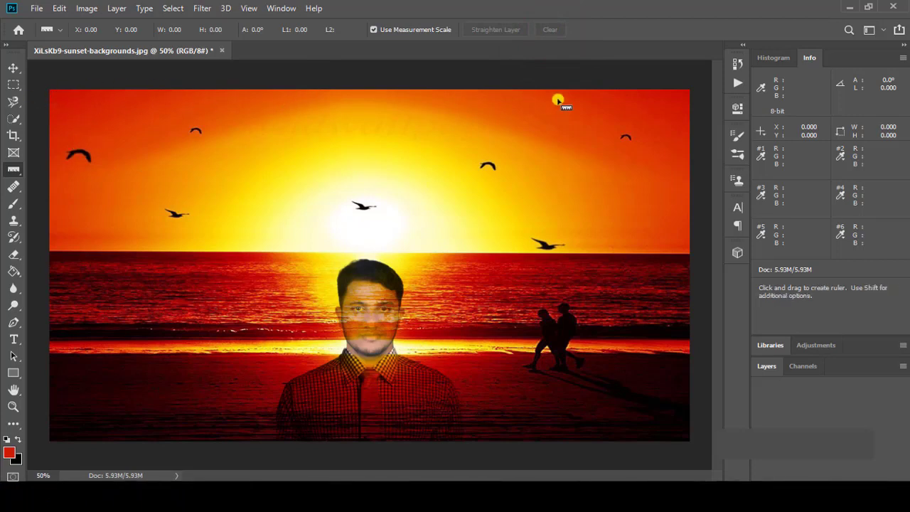
{"action": "left_click_drag", "start_coordinate": [91, 158], "coordinate": [123, 167]}
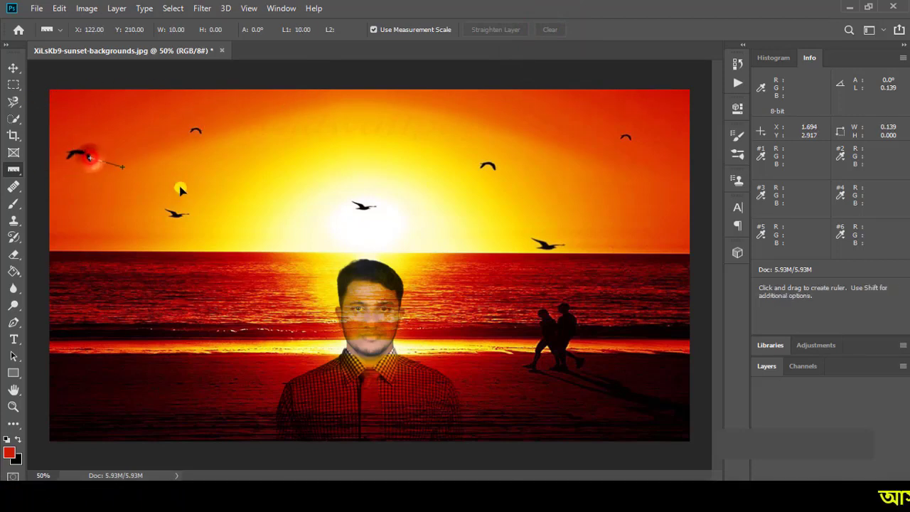
{"action": "left_click_drag", "start_coordinate": [180, 190], "coordinate": [367, 259]}
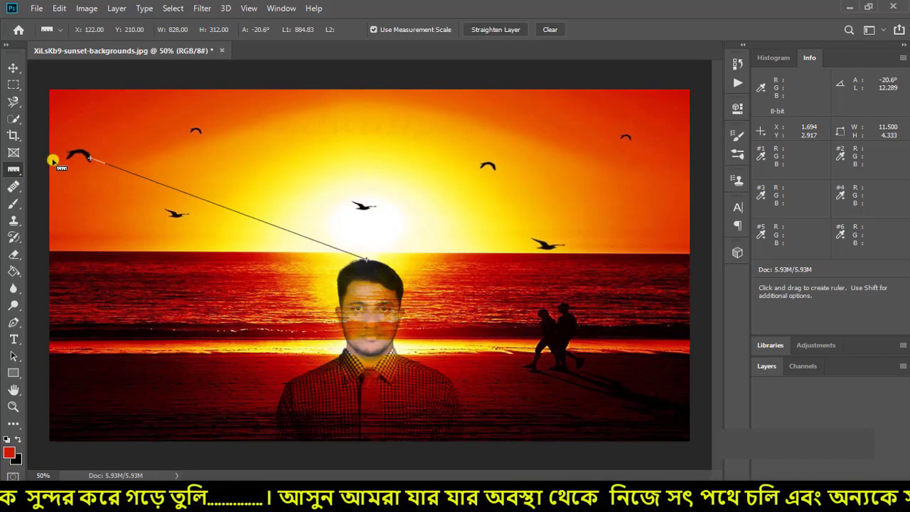
{"action": "left_click", "coordinate": [492, 32]}
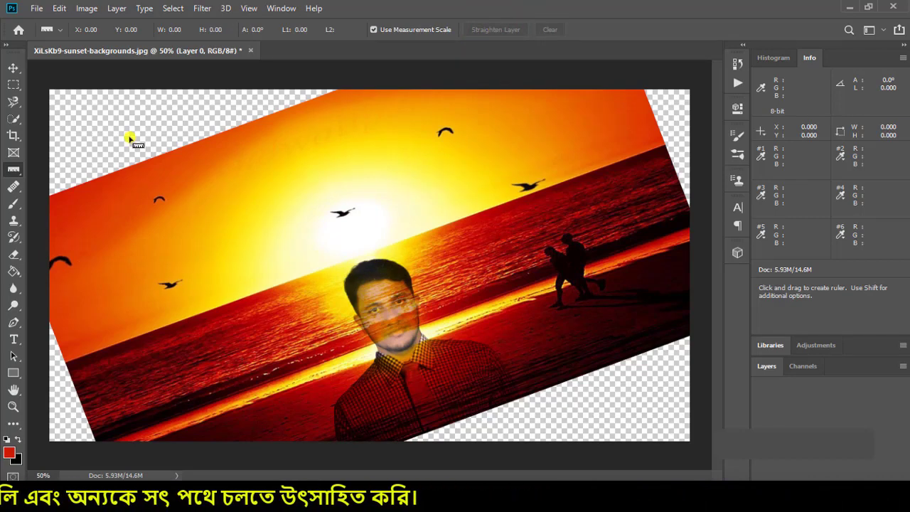
- Select a one-pixel single row across the image at the man's head height
{"action": "left_click", "coordinate": [13, 83]}
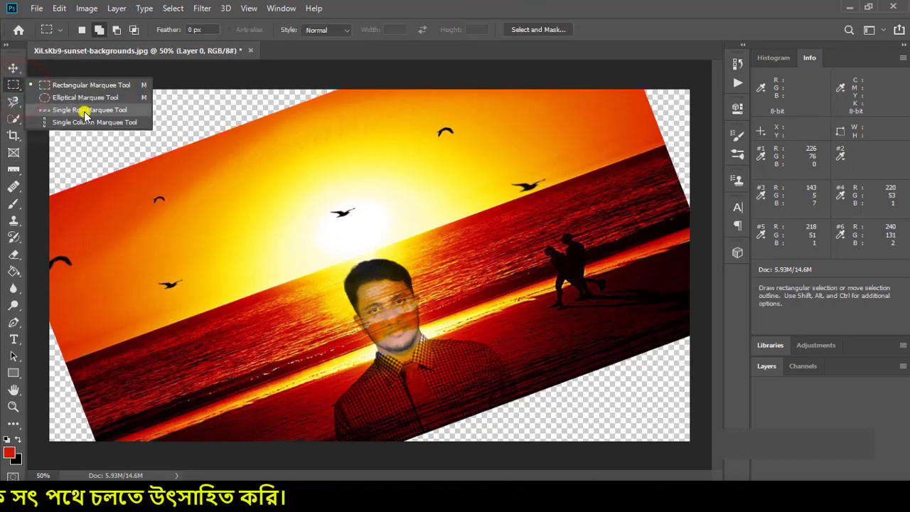
{"action": "left_click", "coordinate": [84, 110]}
{"action": "left_click_drag", "start_coordinate": [270, 119], "coordinate": [320, 246]}
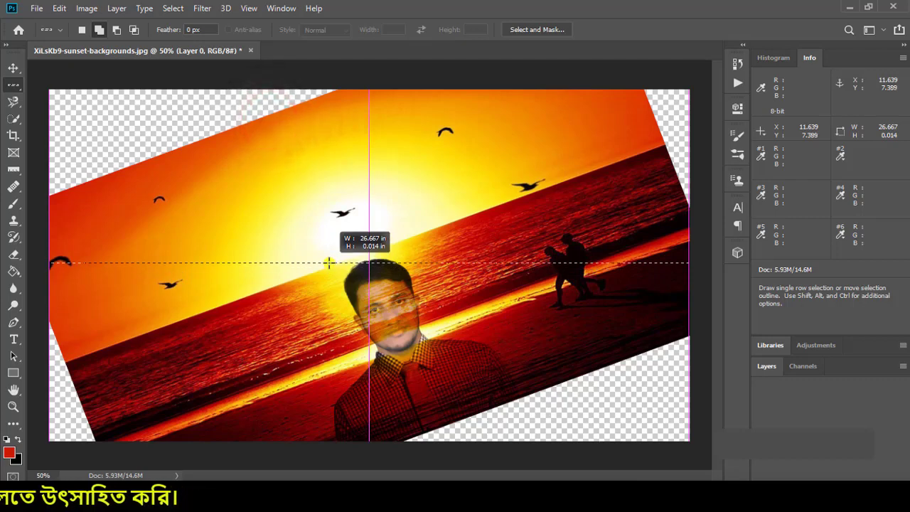
{"action": "left_click_drag", "start_coordinate": [329, 268], "coordinate": [330, 263]}
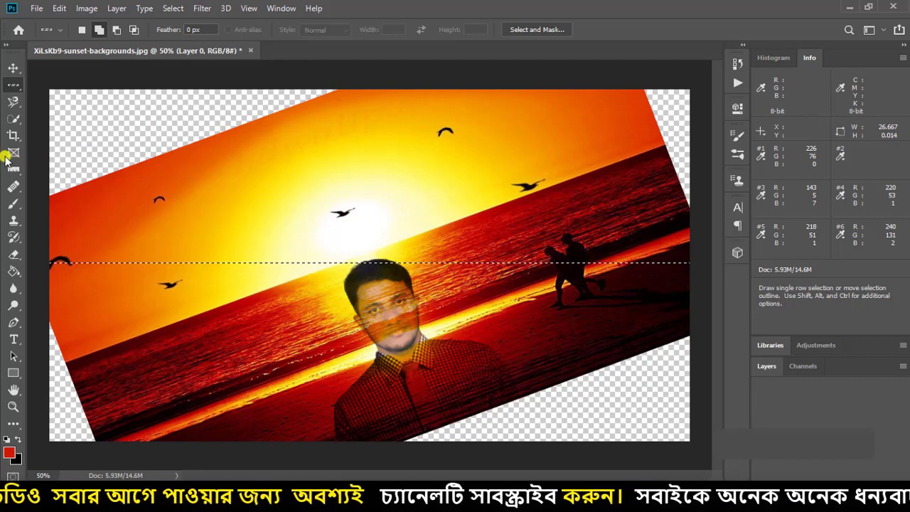
{"action": "left_click", "coordinate": [20, 173]}
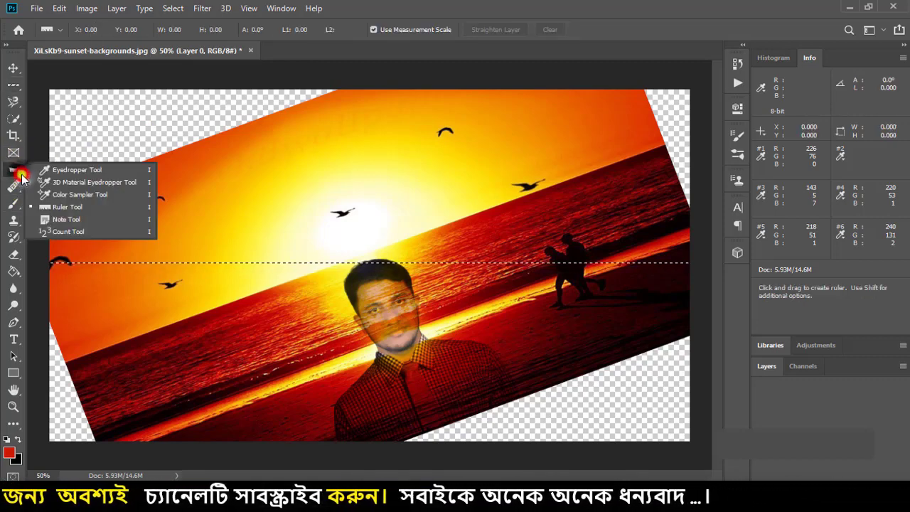
- Choose the Note Tool and place a note on the man's face
{"action": "left_click", "coordinate": [95, 223]}
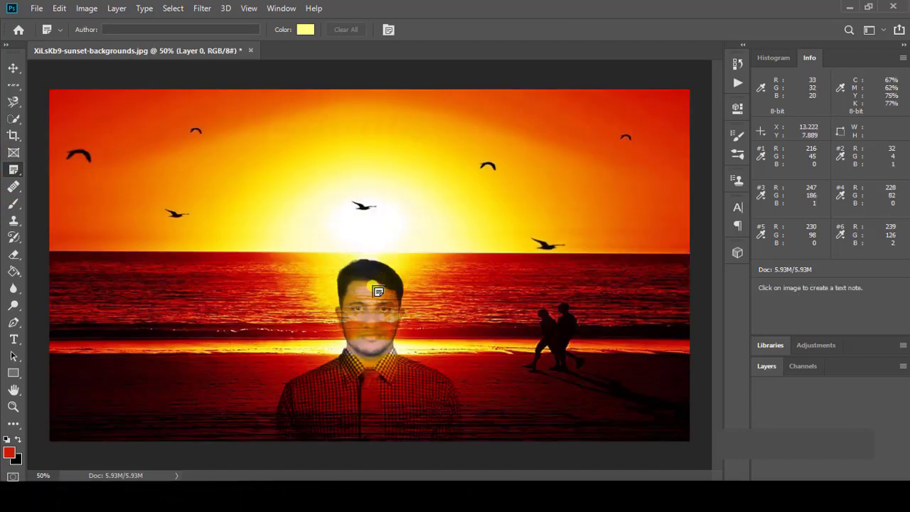
{"action": "left_click", "coordinate": [15, 171]}
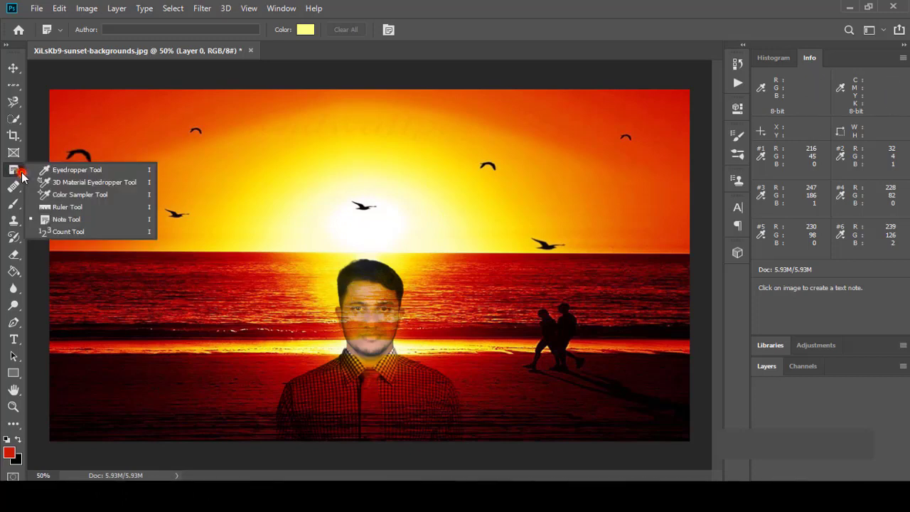
{"action": "left_click", "coordinate": [94, 220]}
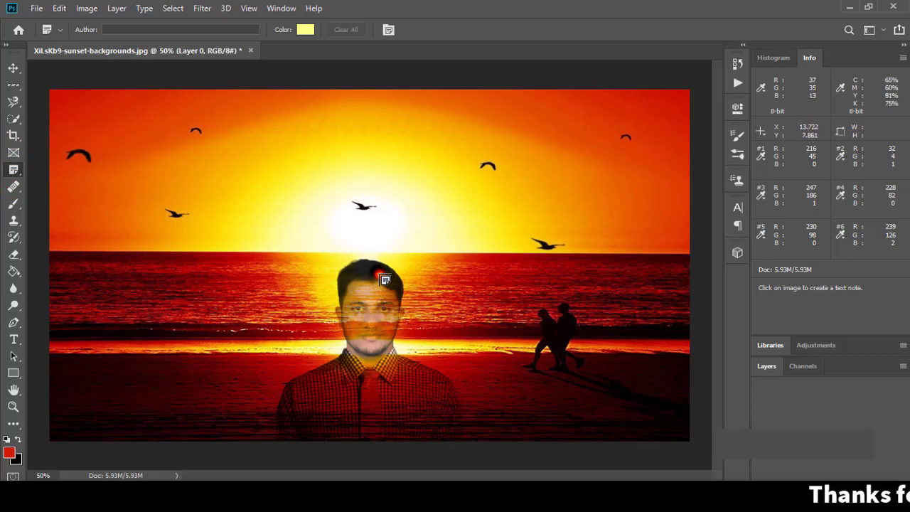
{"action": "left_click", "coordinate": [384, 279]}
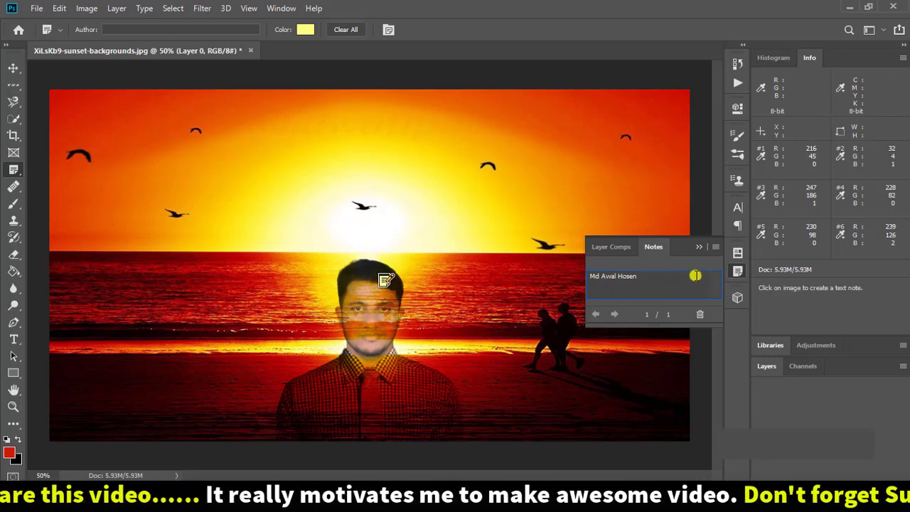
{"action": "left_click", "coordinate": [12, 69]}
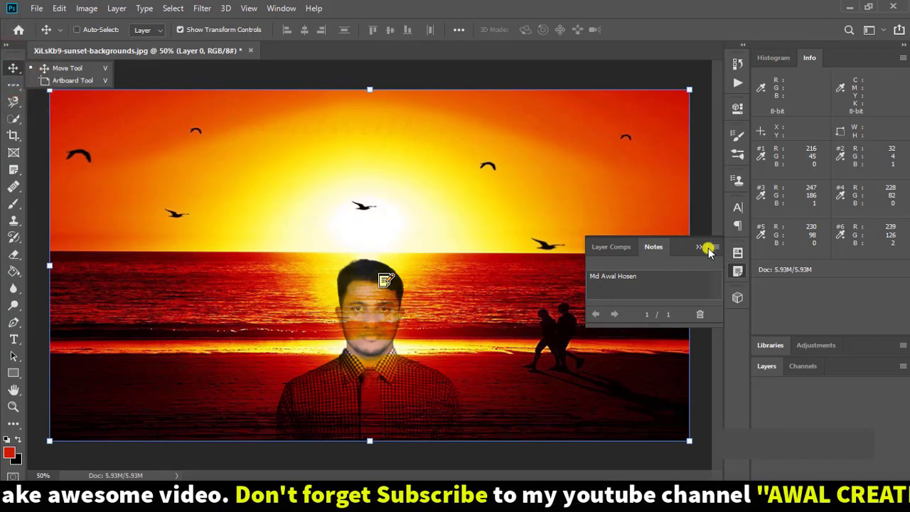
{"action": "left_click", "coordinate": [699, 246]}
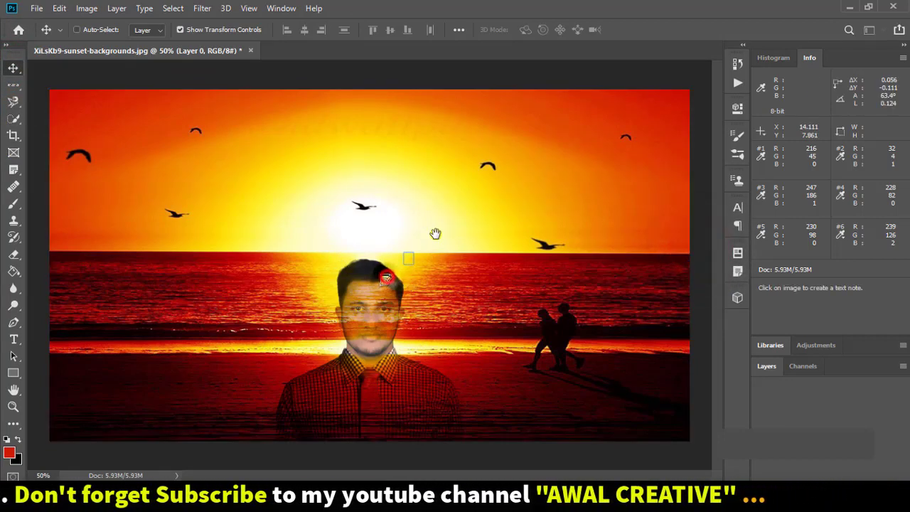
- Move the note beside the upper-left bird and set its text to 'Remove Object'
{"action": "left_click_drag", "start_coordinate": [551, 153], "coordinate": [648, 115]}
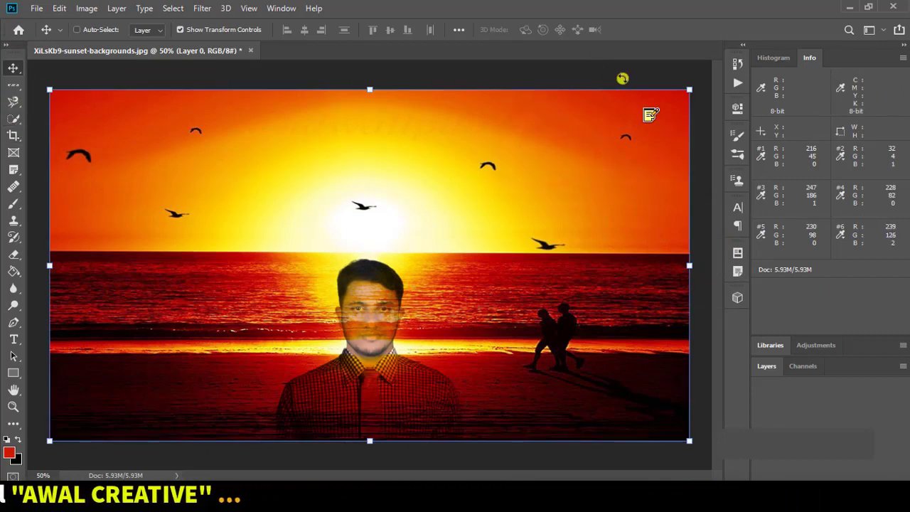
{"action": "double_click", "coordinate": [650, 118]}
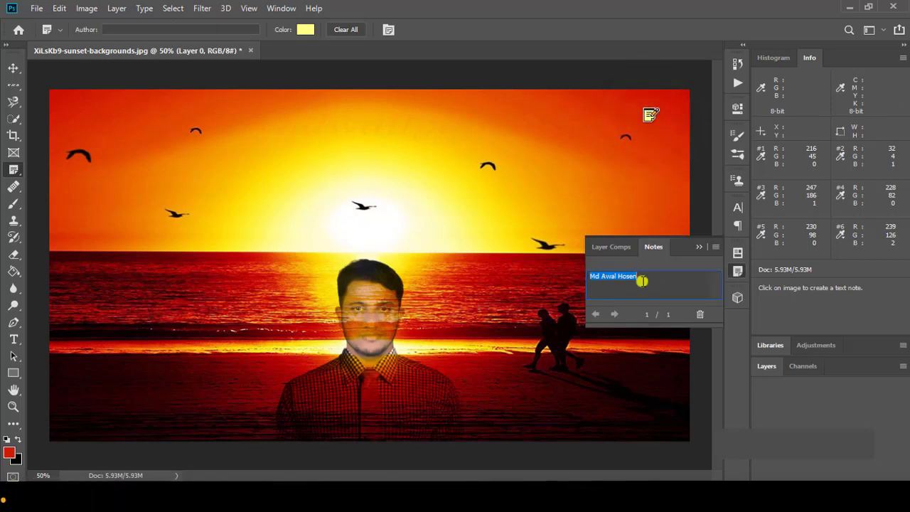
{"action": "left_click", "coordinate": [701, 248]}
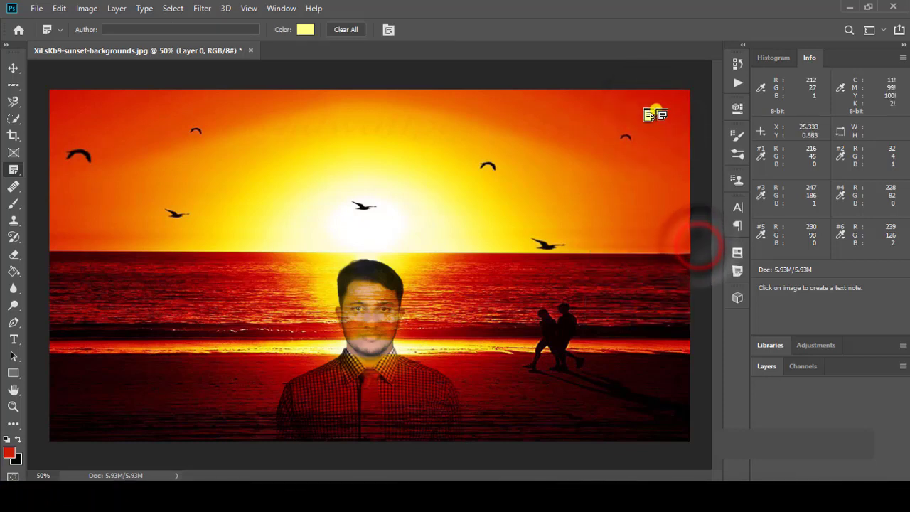
{"action": "mouse_move", "coordinate": [649, 115]}
{"action": "left_mouse_down"}
{"action": "mouse_move", "coordinate": [633, 158]}
{"action": "mouse_move", "coordinate": [645, 112]}
{"action": "left_mouse_up"}
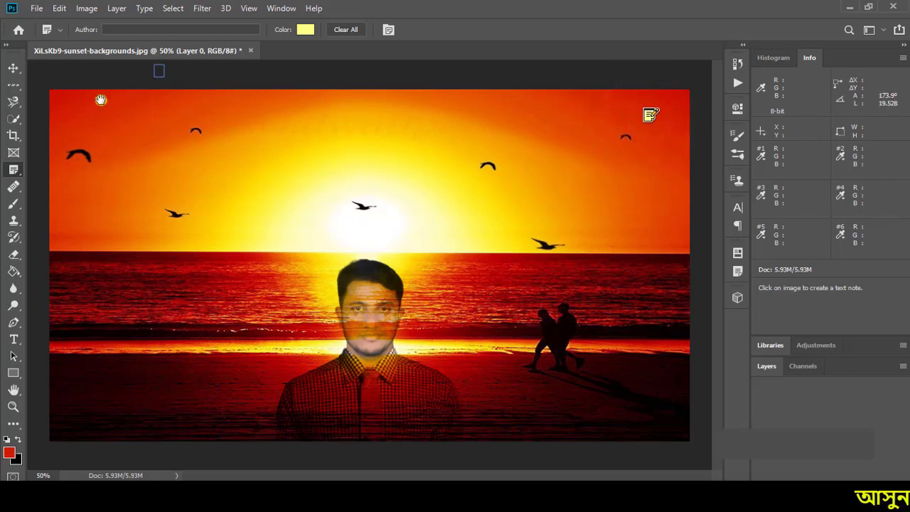
{"action": "left_click_drag", "start_coordinate": [99, 159], "coordinate": [98, 155]}
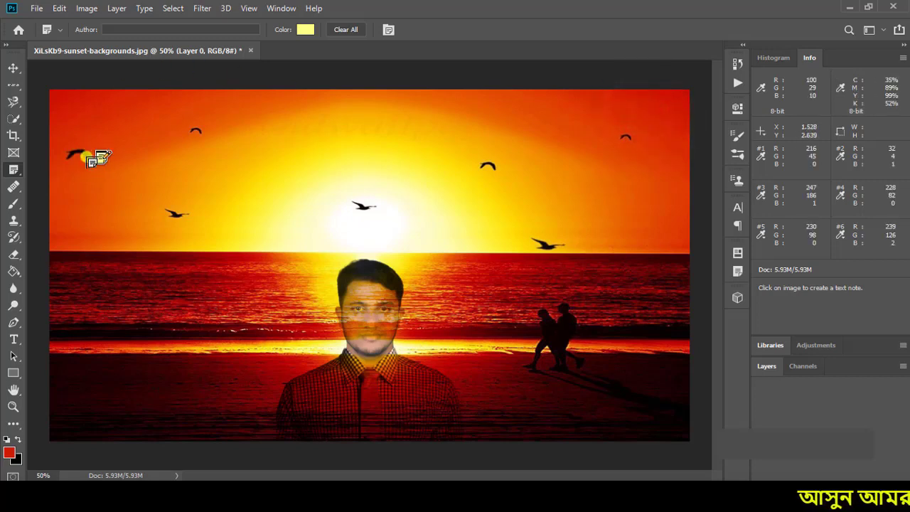
{"action": "double_click", "coordinate": [99, 156]}
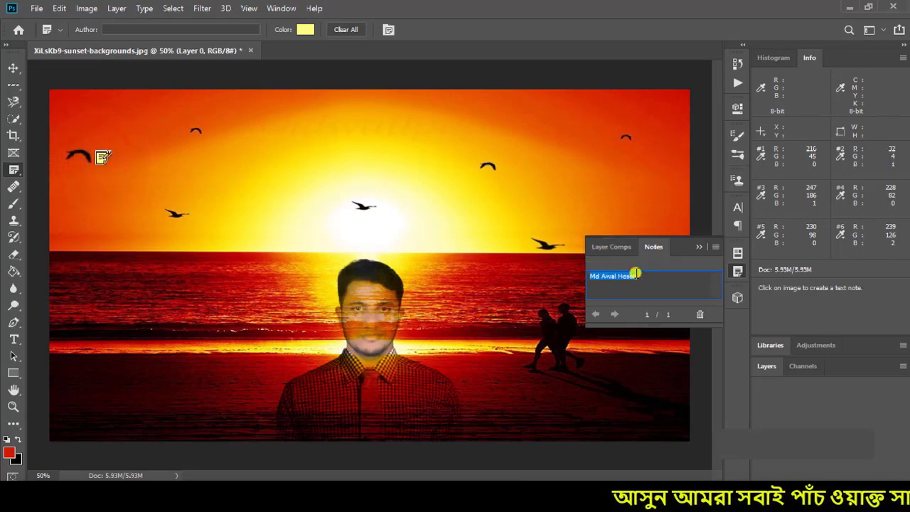
{"action": "key", "text": "BackSpace"}
{"action": "type", "text": "Remove Object"}
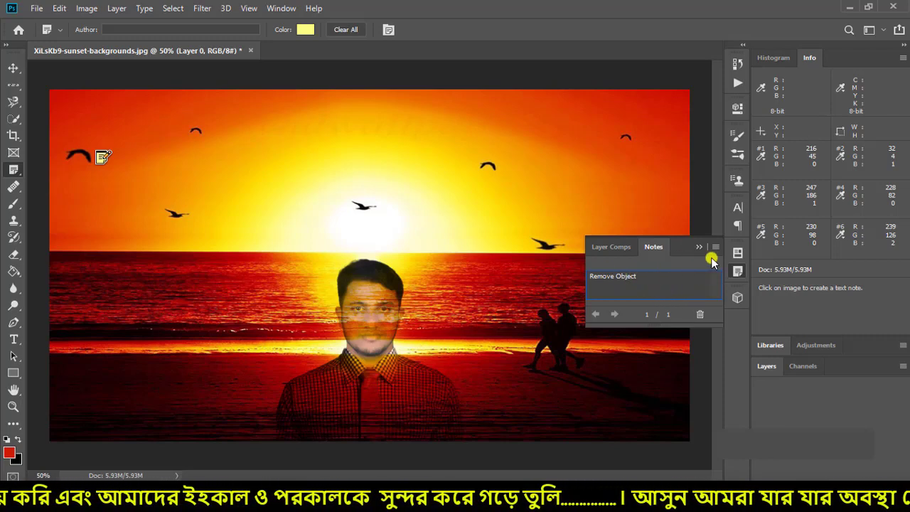
{"action": "left_click", "coordinate": [700, 246]}
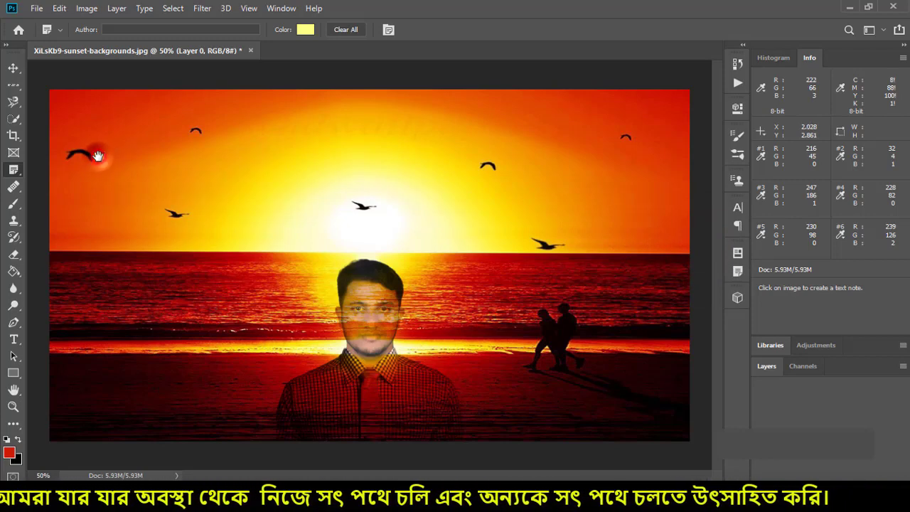
{"action": "double_click", "coordinate": [99, 158]}
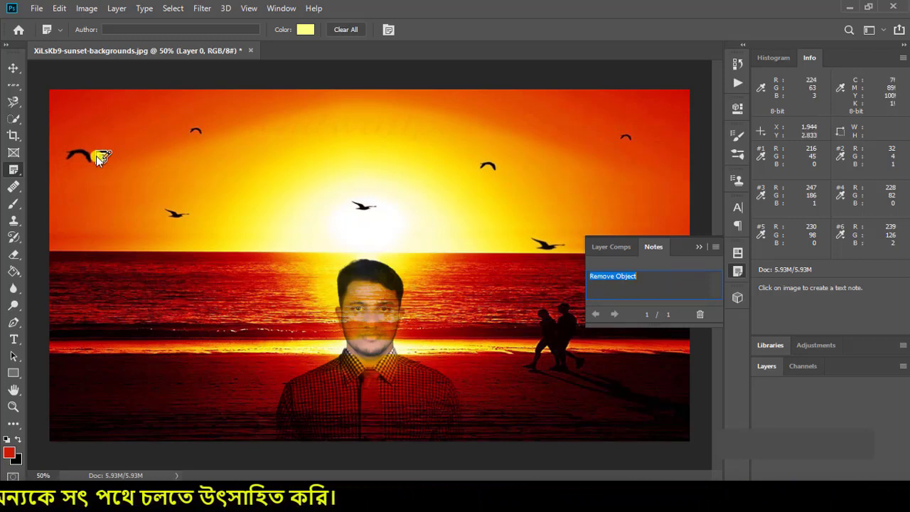
- Set the note colour to red (ff0000), after trying green and black
{"action": "left_click", "coordinate": [697, 247]}
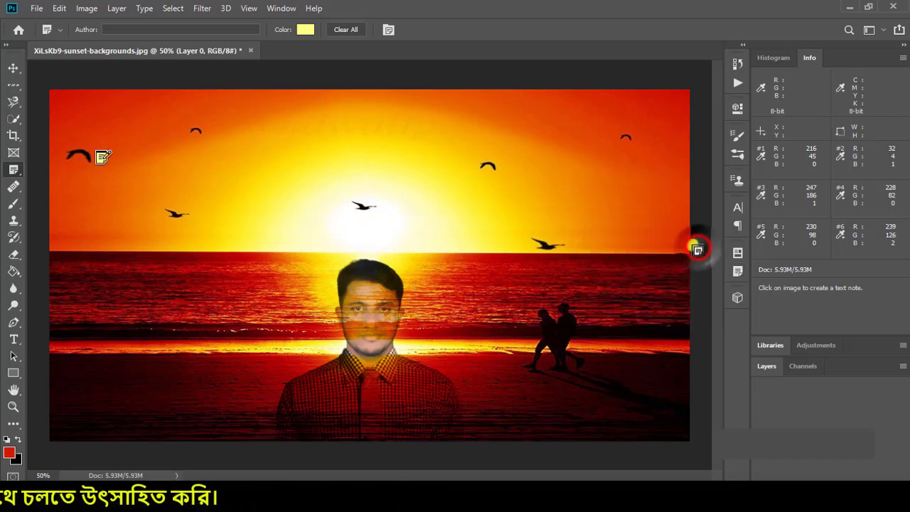
{"action": "left_click", "coordinate": [13, 169]}
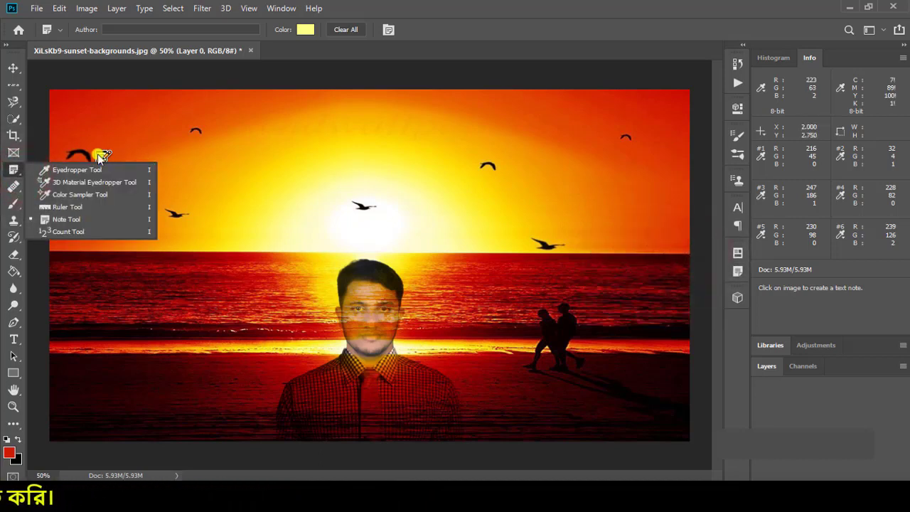
{"action": "left_click", "coordinate": [304, 30]}
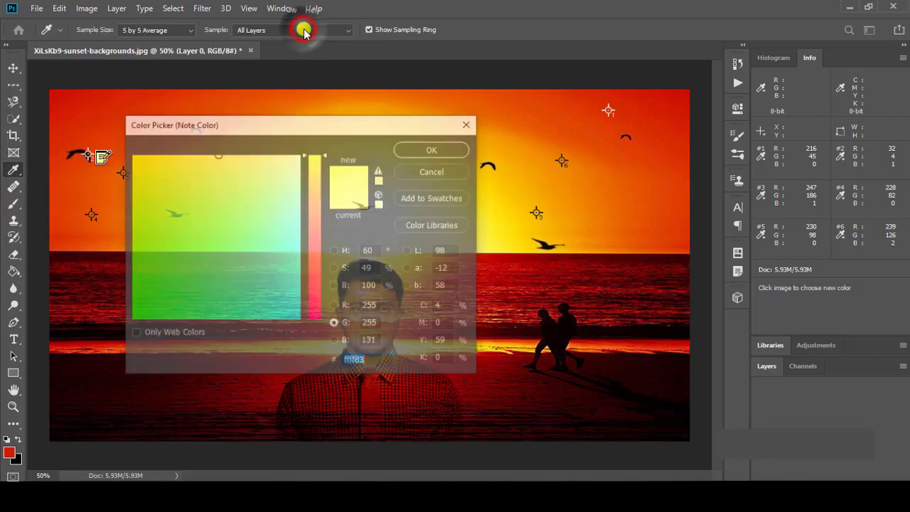
{"action": "left_click", "coordinate": [244, 201]}
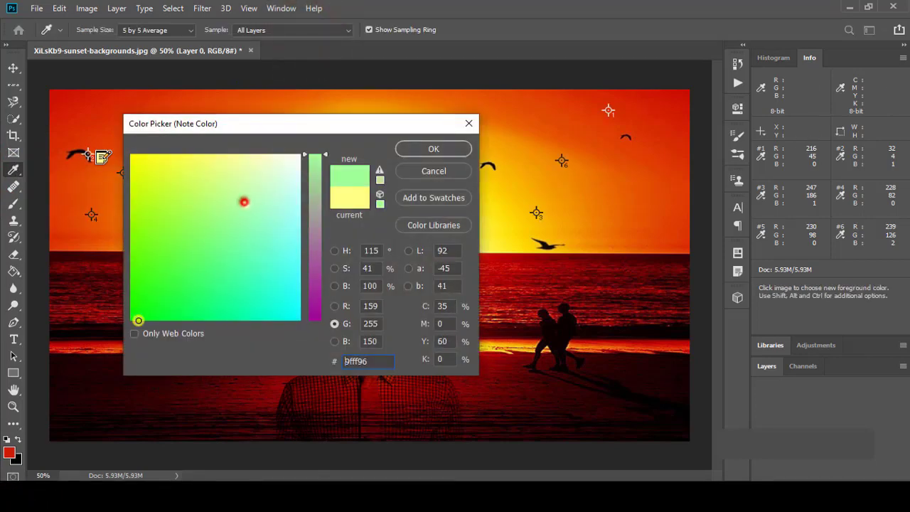
{"action": "left_click", "coordinate": [461, 149]}
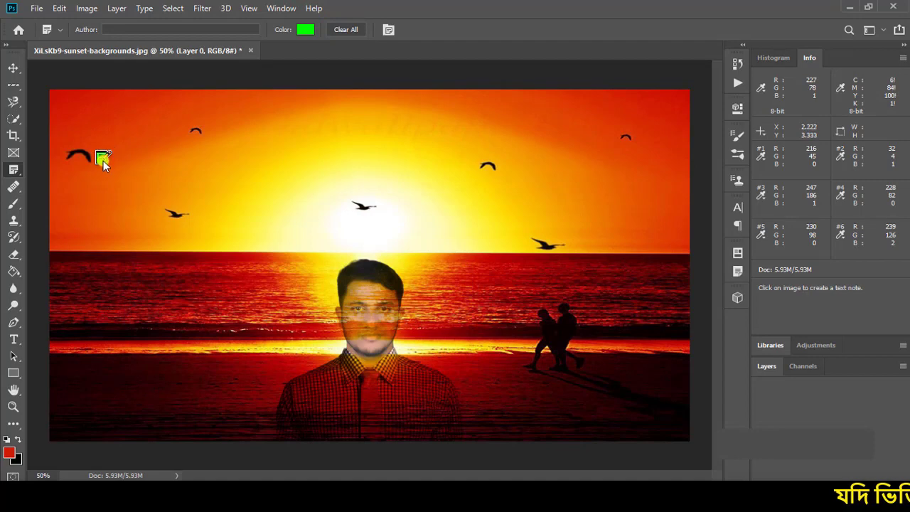
{"action": "left_click", "coordinate": [303, 32]}
{"action": "left_click_drag", "start_coordinate": [312, 302], "coordinate": [315, 321]}
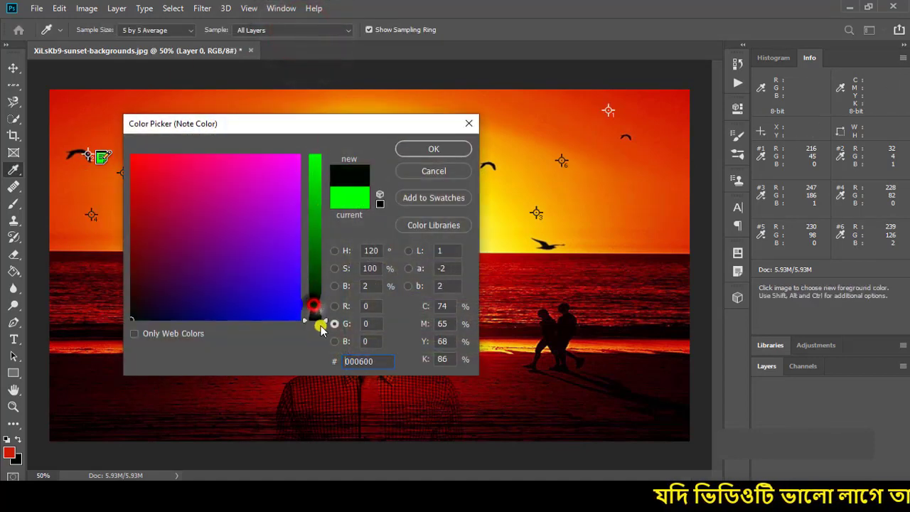
{"action": "left_click", "coordinate": [433, 148]}
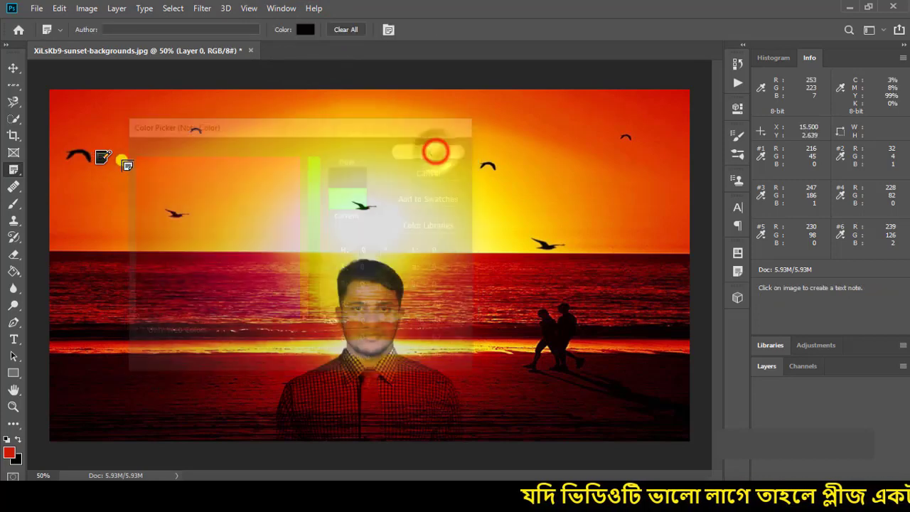
{"action": "left_click", "coordinate": [305, 29]}
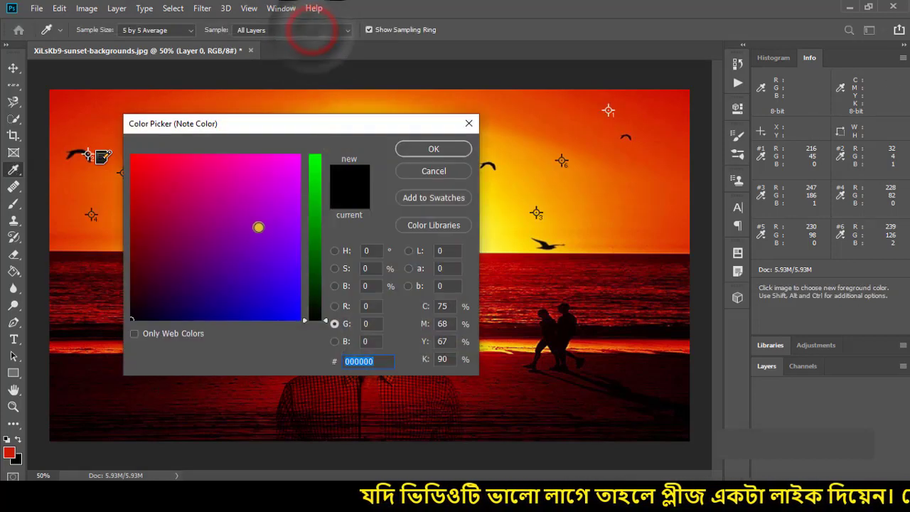
{"action": "left_click", "coordinate": [59, 150]}
{"action": "left_click", "coordinate": [433, 148]}
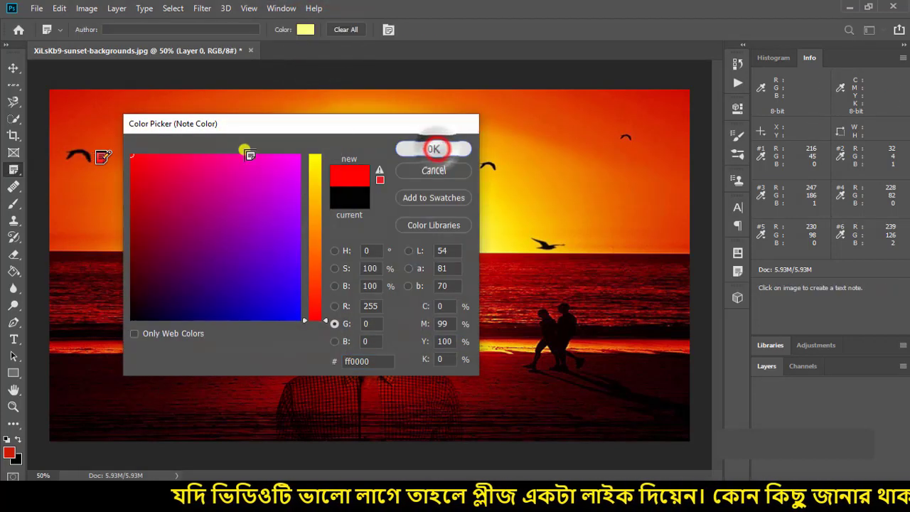
- Add another note near the upper-left bird, then delete all notes from the image
{"action": "left_click", "coordinate": [120, 34]}
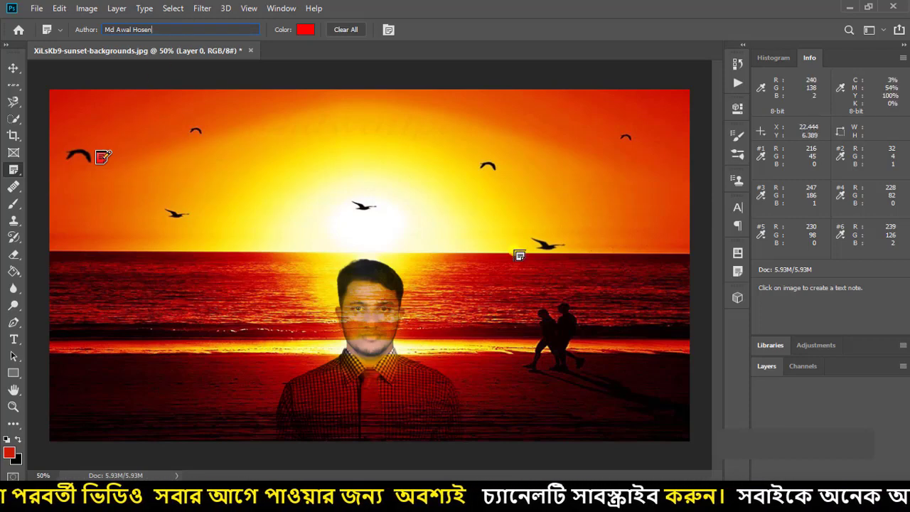
{"action": "left_click", "coordinate": [102, 158]}
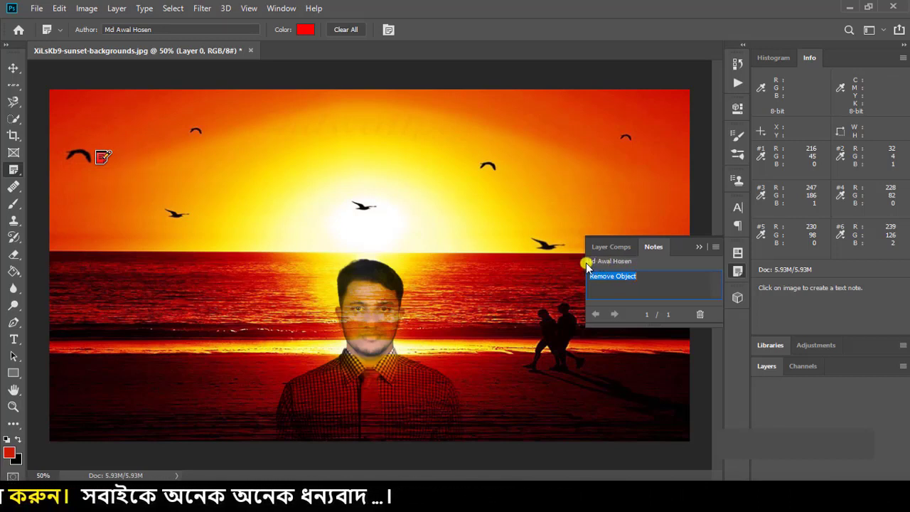
{"action": "left_click", "coordinate": [698, 247]}
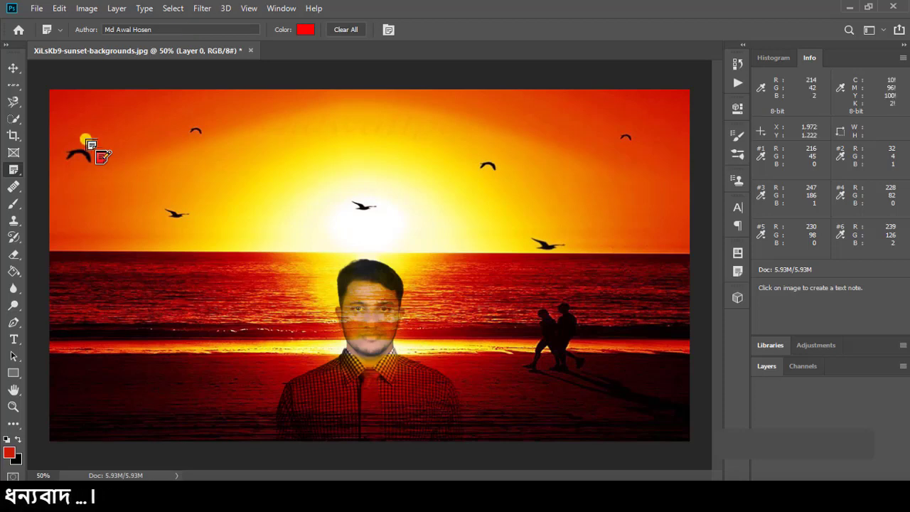
{"action": "left_click", "coordinate": [345, 29]}
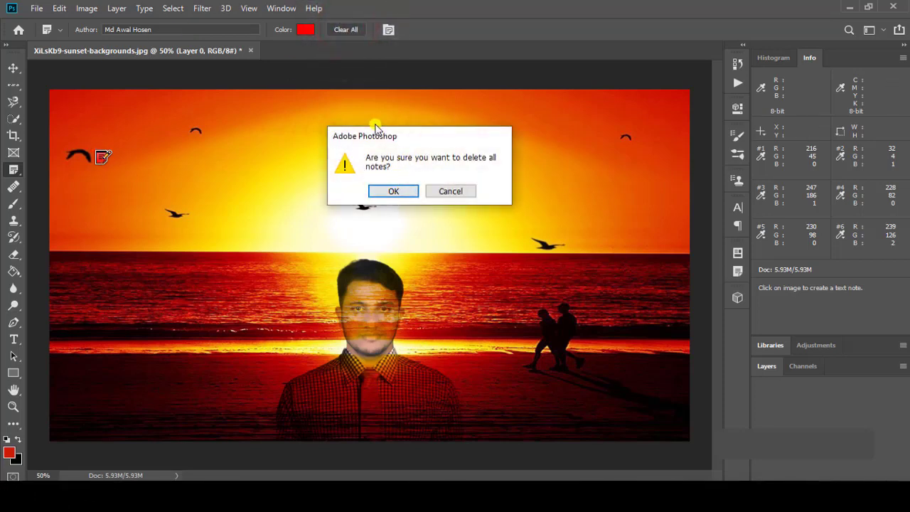
{"action": "left_click", "coordinate": [398, 192]}
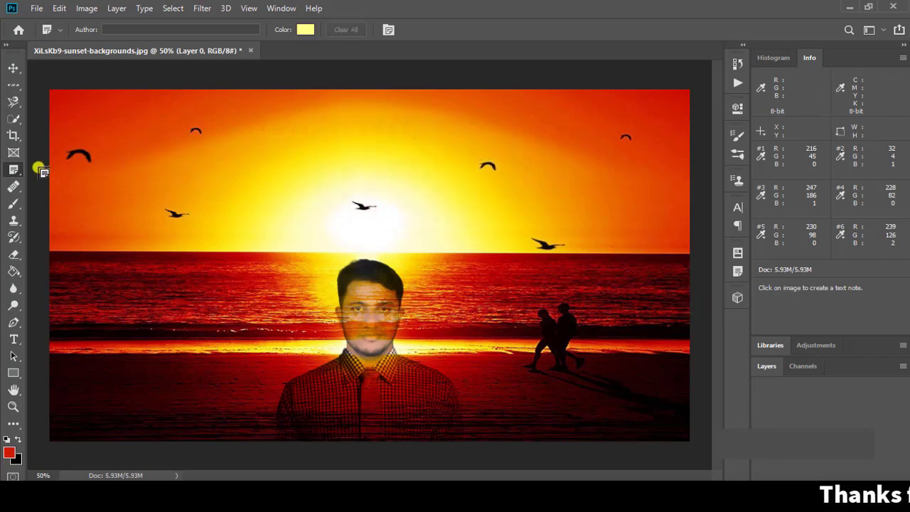
- Switch to the Count Tool and set its count colour to green 00fb00
{"action": "right_click", "coordinate": [13, 170]}
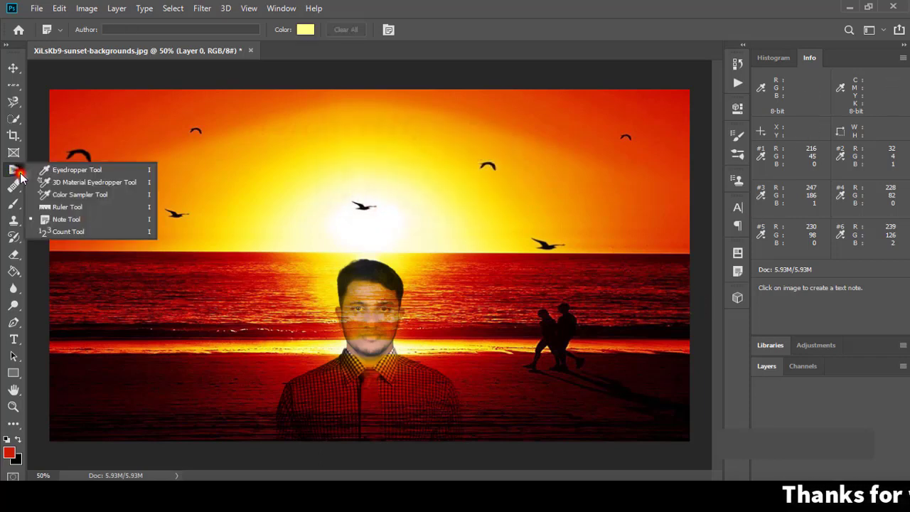
{"action": "left_click", "coordinate": [80, 233]}
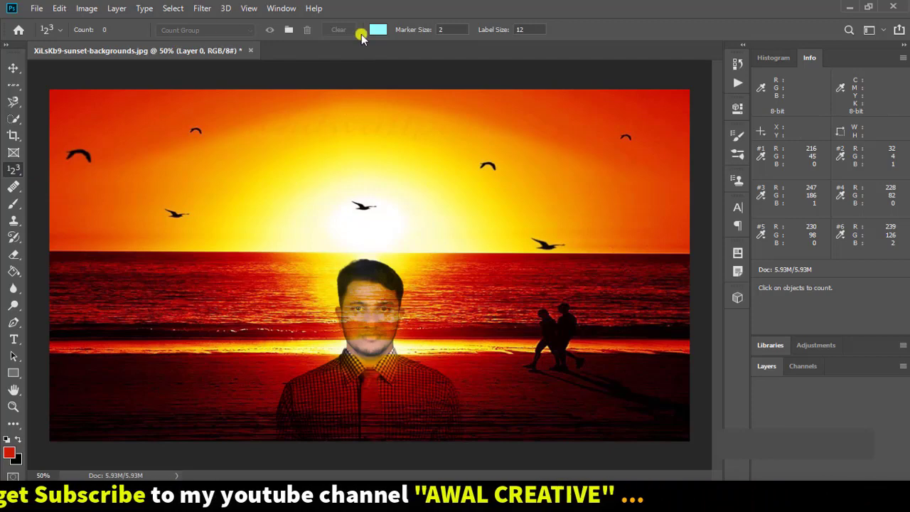
{"action": "left_click", "coordinate": [376, 33]}
{"action": "left_click_drag", "start_coordinate": [216, 226], "coordinate": [95, 116]}
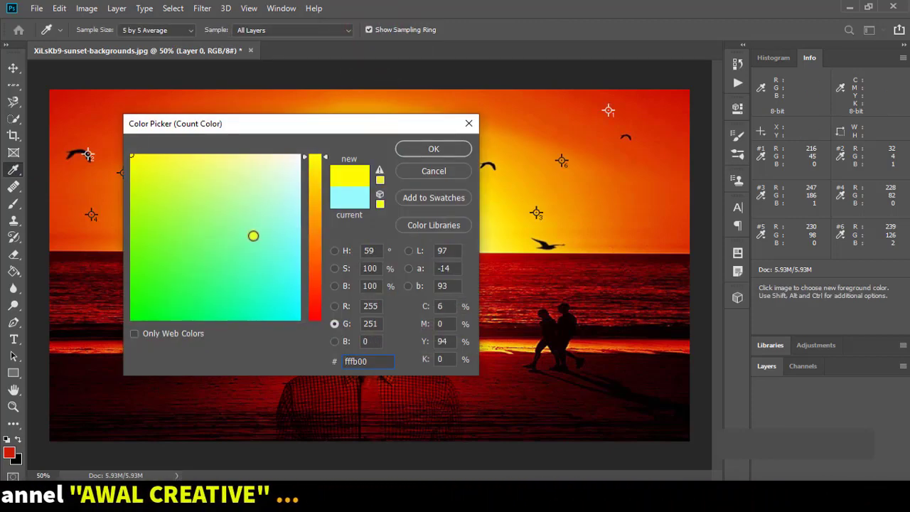
{"action": "left_click_drag", "start_coordinate": [215, 239], "coordinate": [93, 364]}
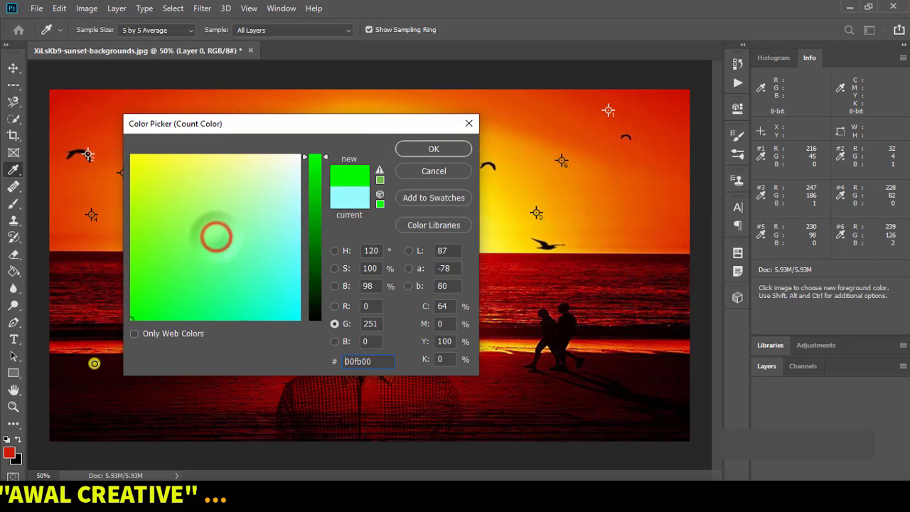
{"action": "left_click", "coordinate": [414, 151]}
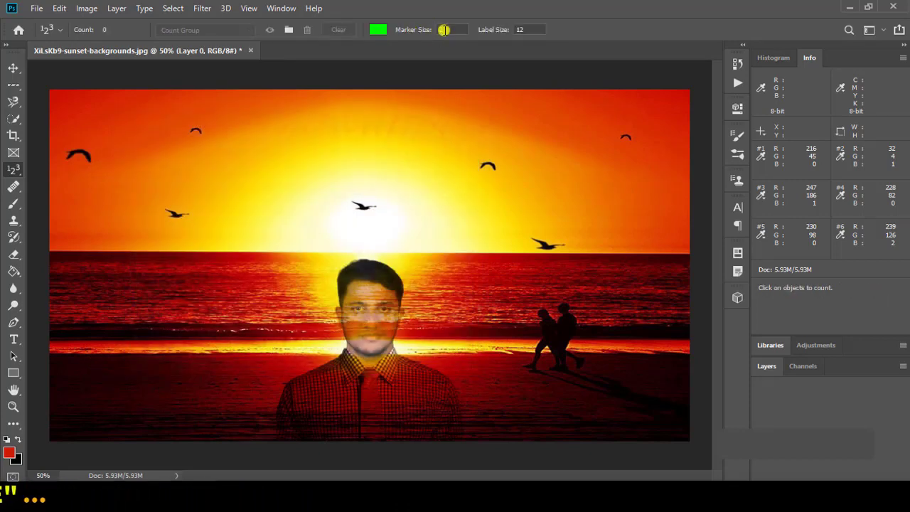
- Set the count marker size to 10
{"action": "left_click", "coordinate": [442, 29]}
{"action": "type", "text": "5"}
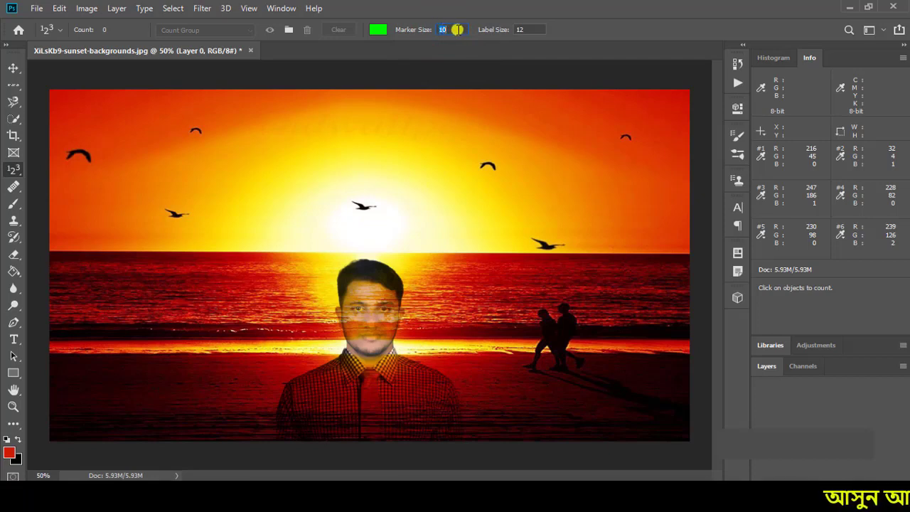
{"action": "left_click", "coordinate": [457, 29]}
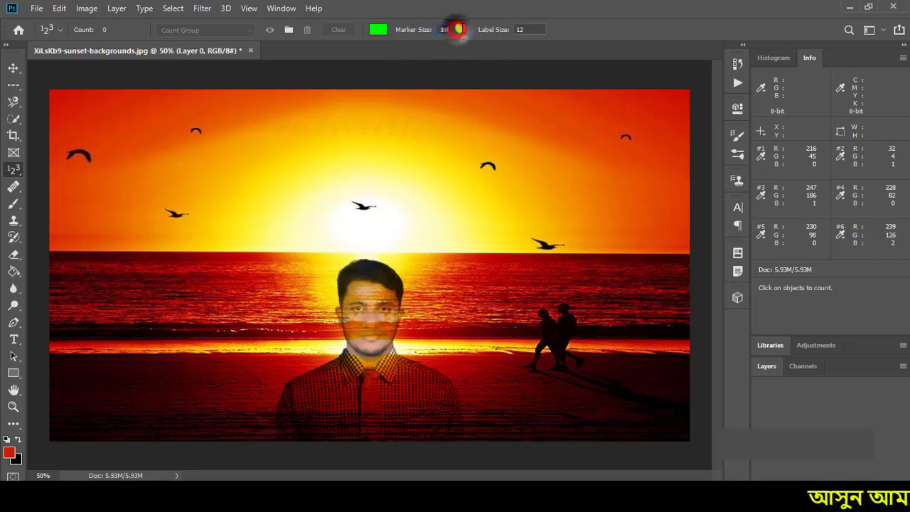
- Place count markers 1–7 on the seven birds in the sky, then set label size to 29
{"action": "left_click", "coordinate": [83, 153]}
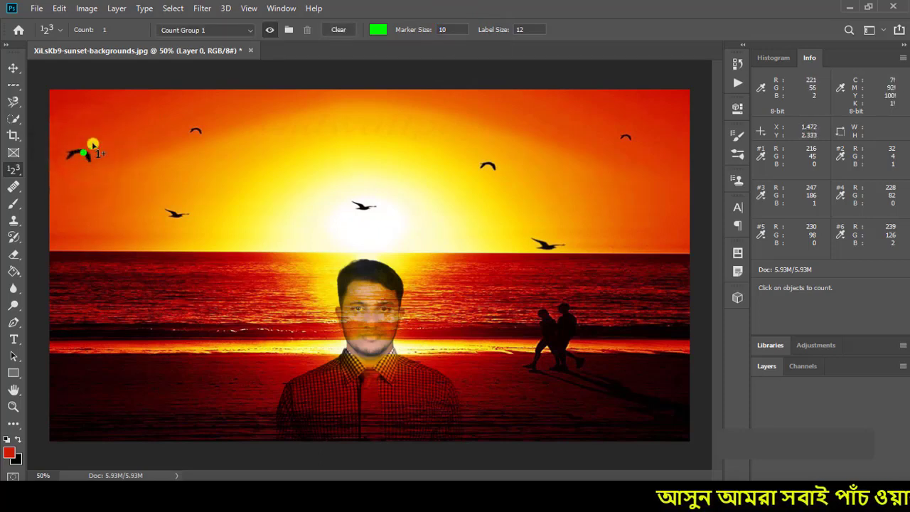
{"action": "left_click", "coordinate": [197, 130]}
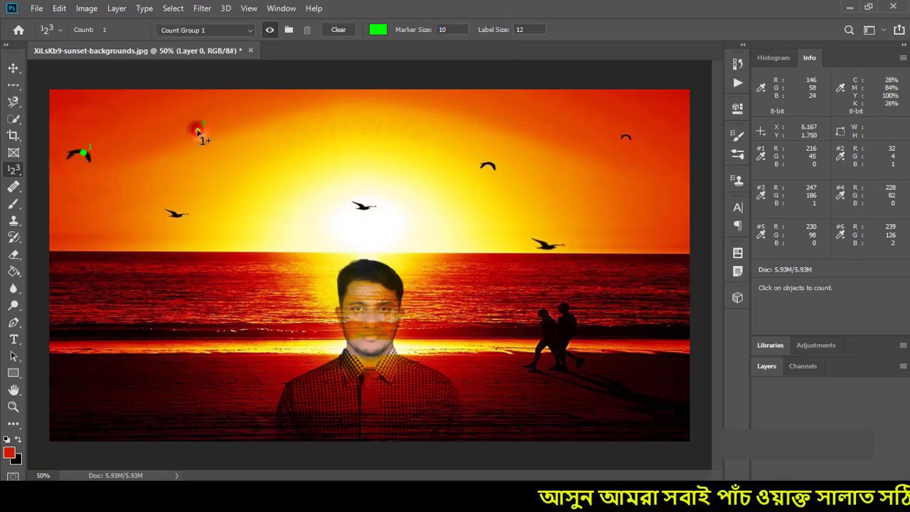
{"action": "left_click", "coordinate": [184, 214]}
{"action": "left_click", "coordinate": [360, 205]}
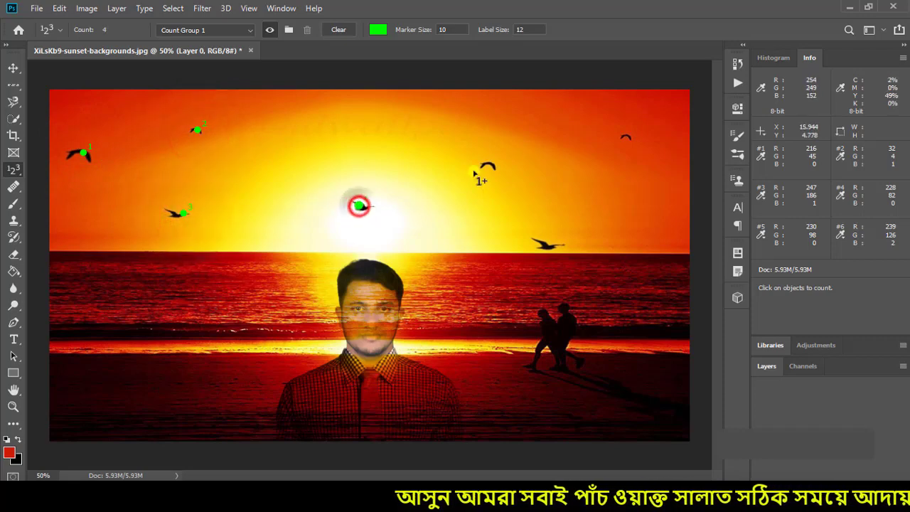
{"action": "left_click", "coordinate": [485, 158]}
{"action": "left_click", "coordinate": [627, 135]}
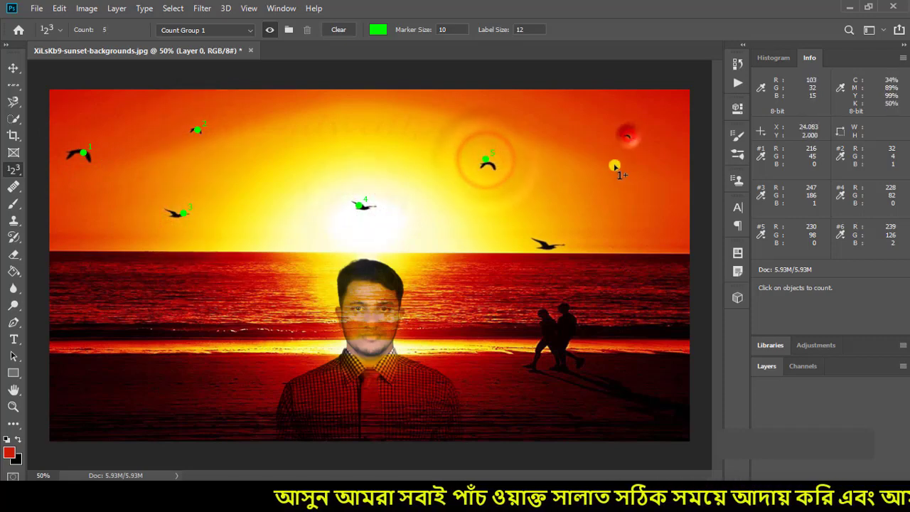
{"action": "left_click", "coordinate": [556, 240]}
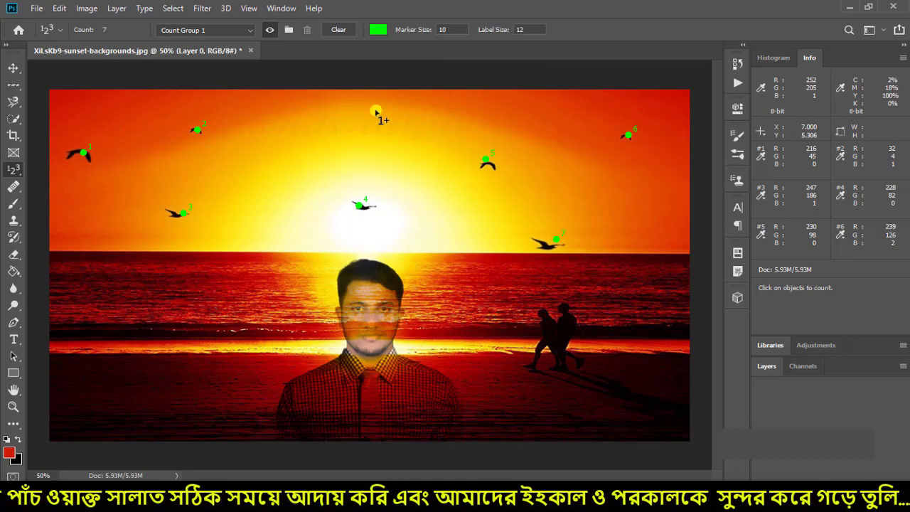
{"action": "left_click", "coordinate": [523, 32]}
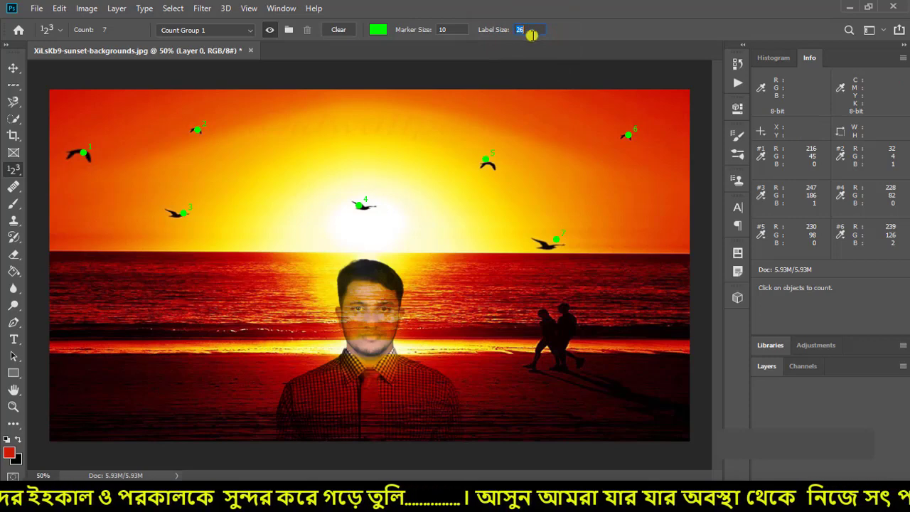
{"action": "type", "text": "29"}
{"action": "left_click", "coordinate": [459, 30]}
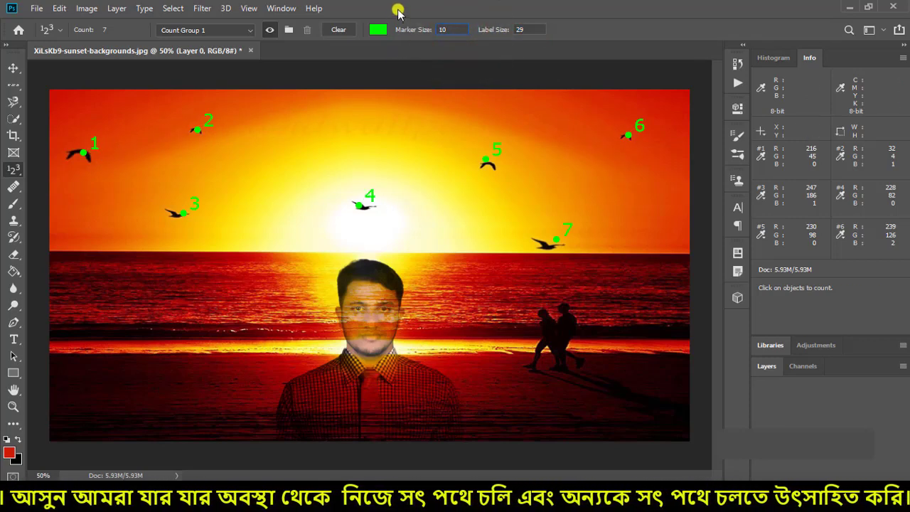
- Recolour the count markers blue with hex 000cff, after briefly trying white
{"action": "left_click", "coordinate": [378, 32]}
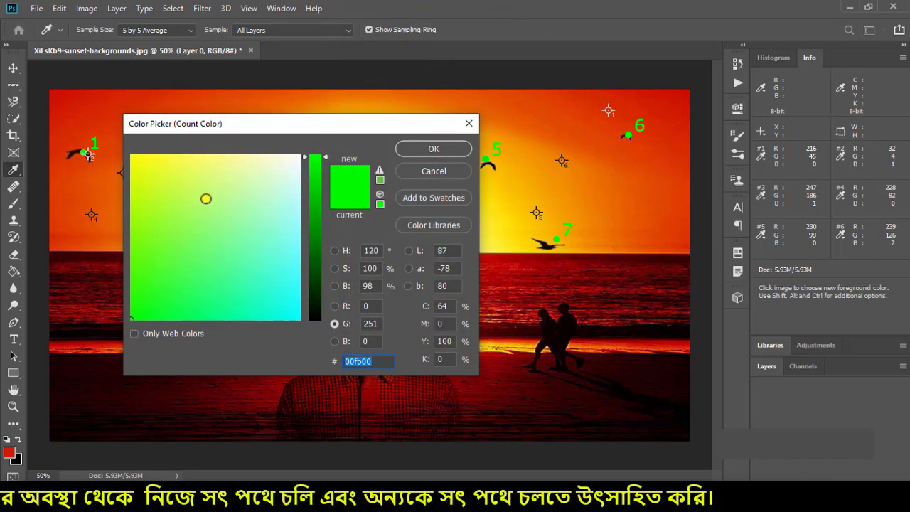
{"action": "left_click", "coordinate": [442, 148]}
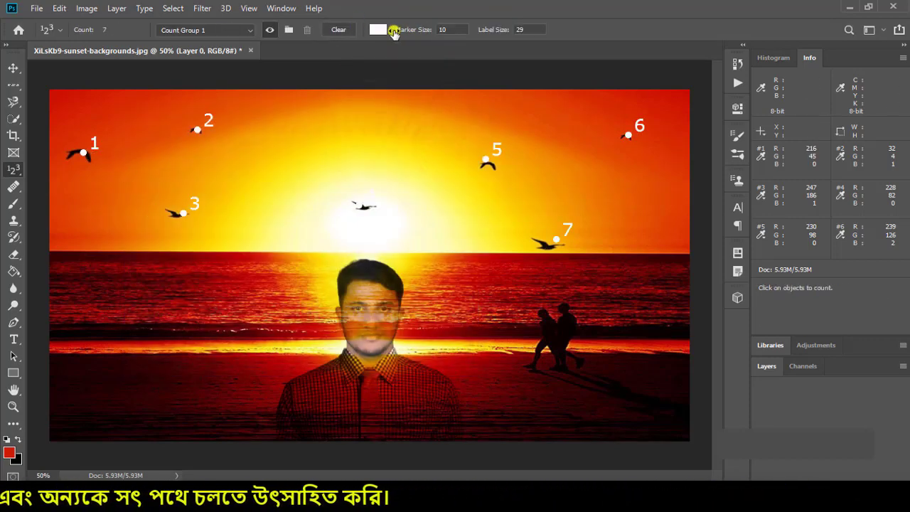
{"action": "left_click", "coordinate": [377, 31]}
{"action": "left_click", "coordinate": [306, 312]}
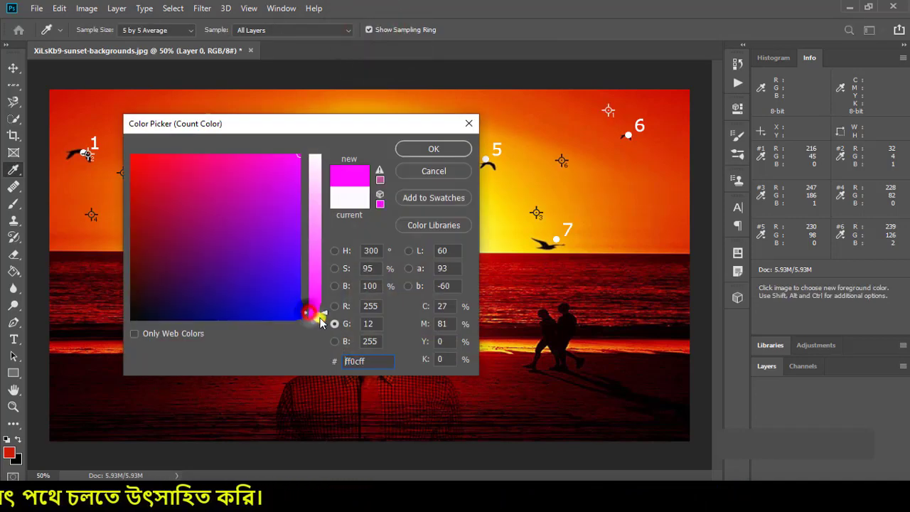
{"action": "type", "text": "ff0cff"}
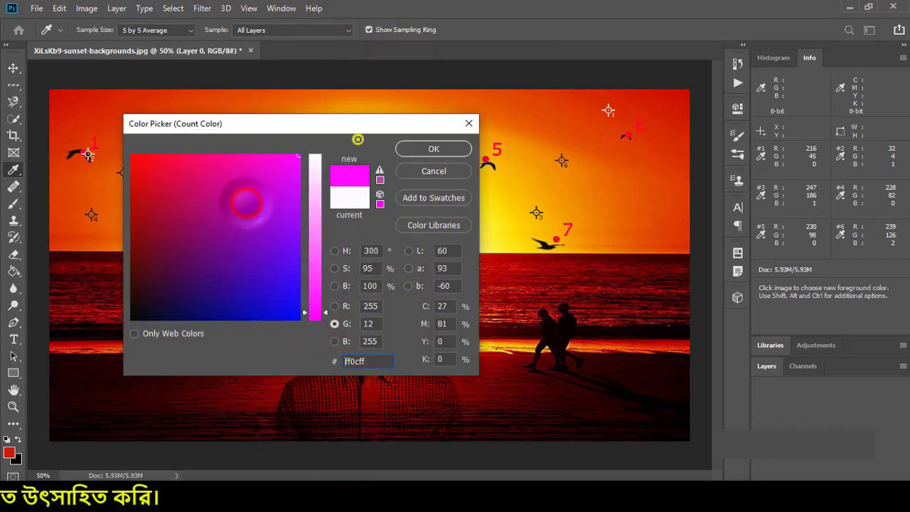
{"action": "type", "text": "000cff"}
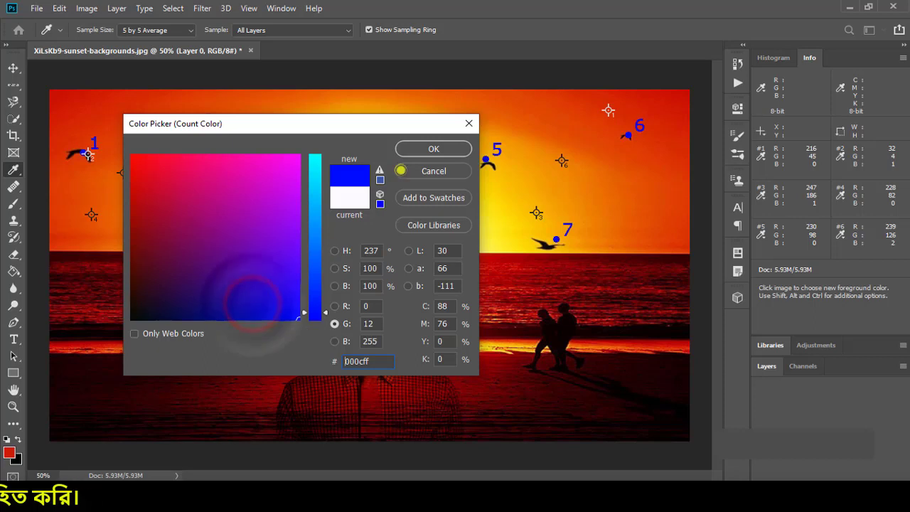
{"action": "left_click", "coordinate": [407, 154]}
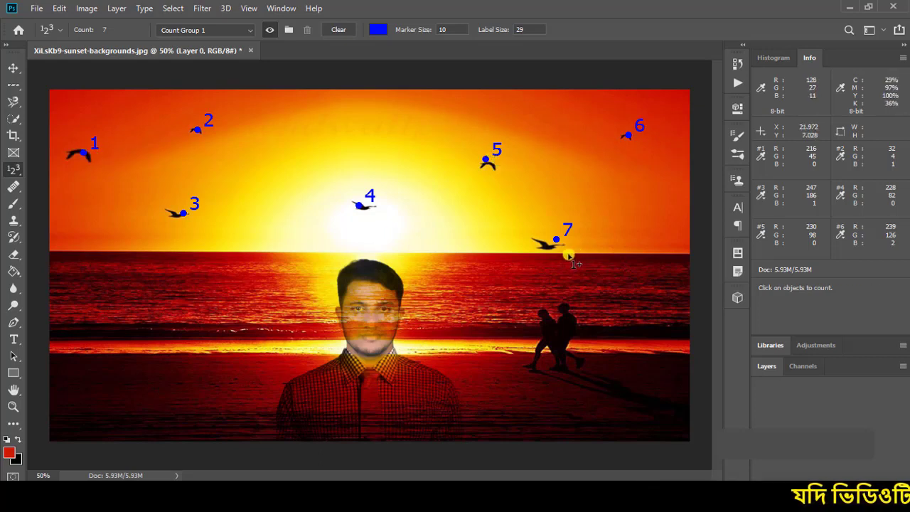
{"action": "right_click", "coordinate": [17, 174]}
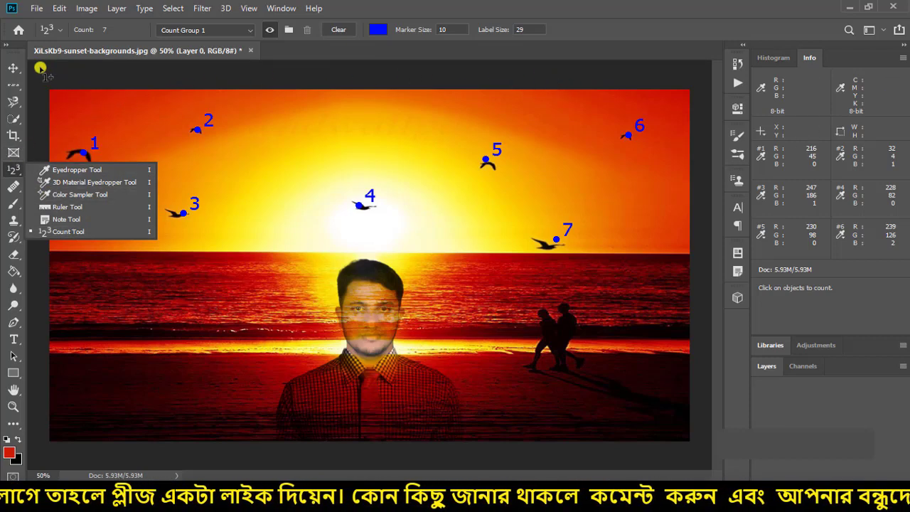
- Switch back to the Move Tool, leaving the blue bird markers in place
{"action": "left_click", "coordinate": [13, 68]}
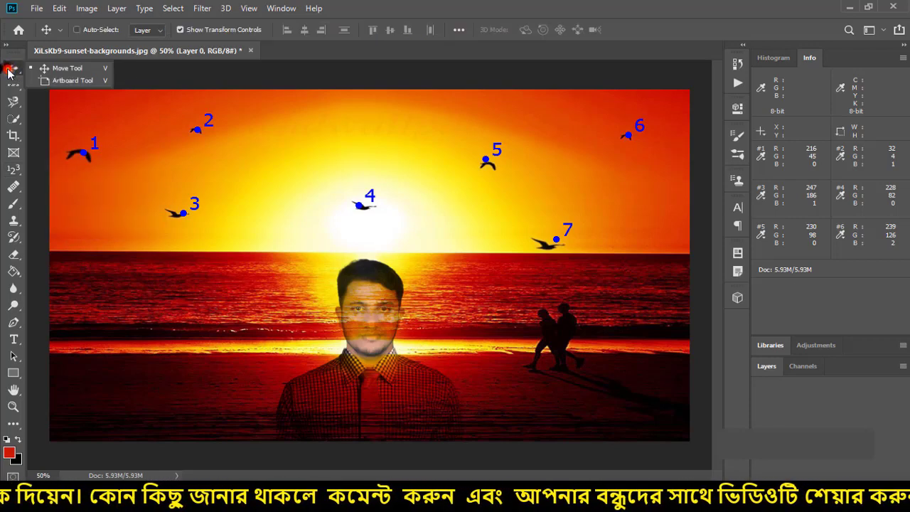
{"action": "left_click", "coordinate": [56, 69]}
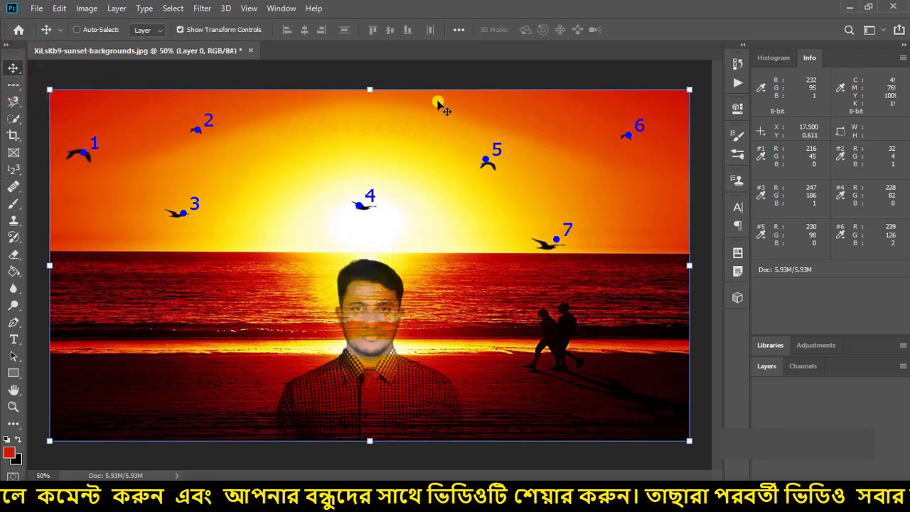